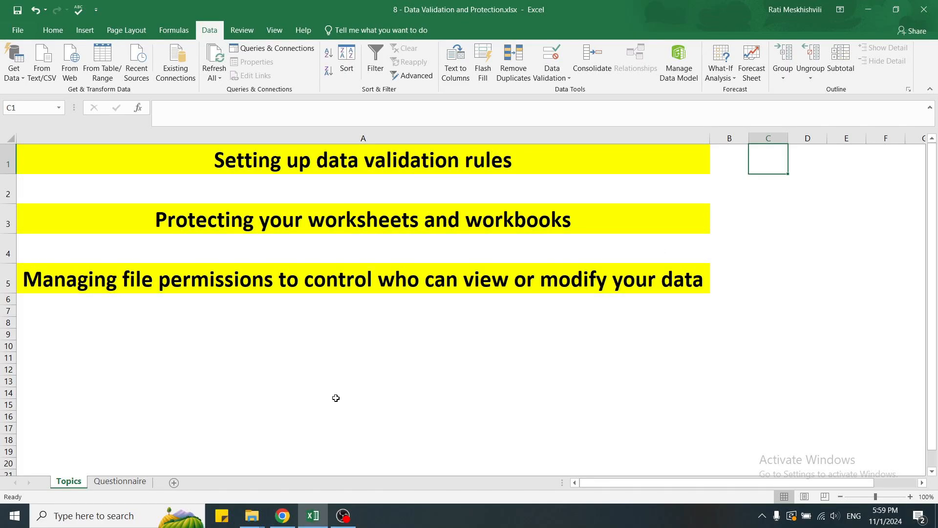
Switch to the Questionnaire sheet and select the Gender answer cell B1
{"action": "left_click", "coordinate": [126, 484]}
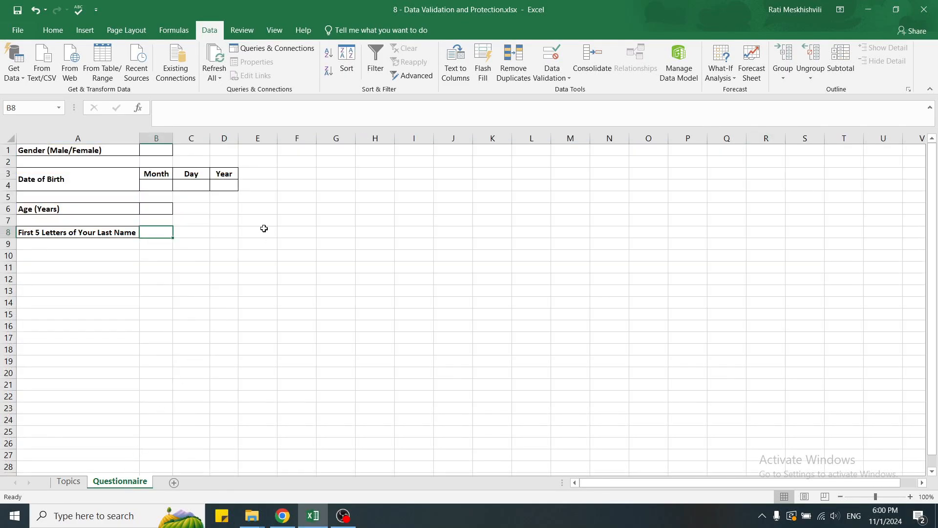
{"action": "left_click", "coordinate": [298, 149]}
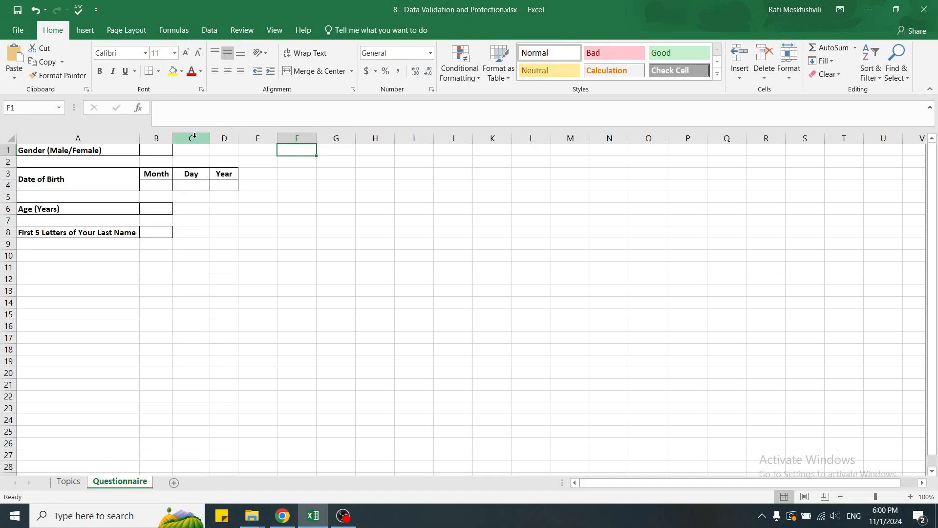
{"action": "left_click", "coordinate": [161, 151]}
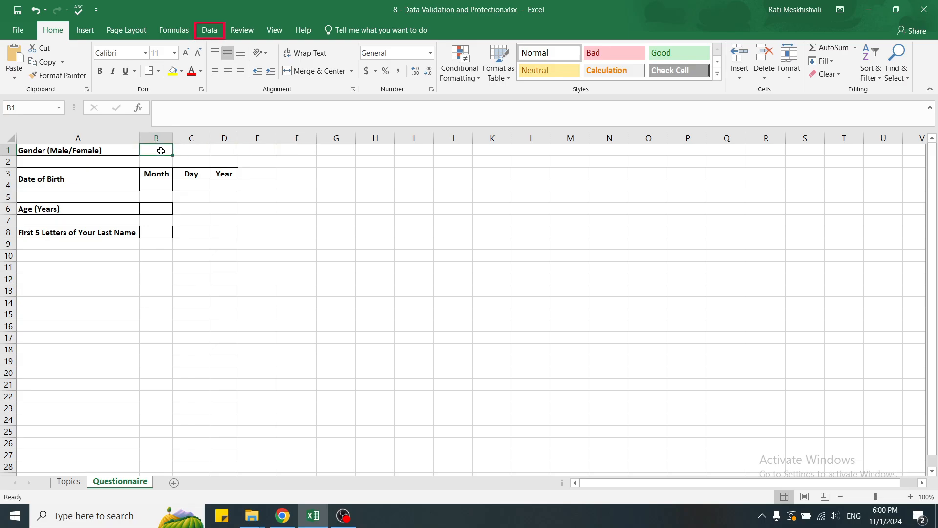
Give B1 a List data validation with source 'Male, Female'
{"action": "left_click", "coordinate": [214, 30]}
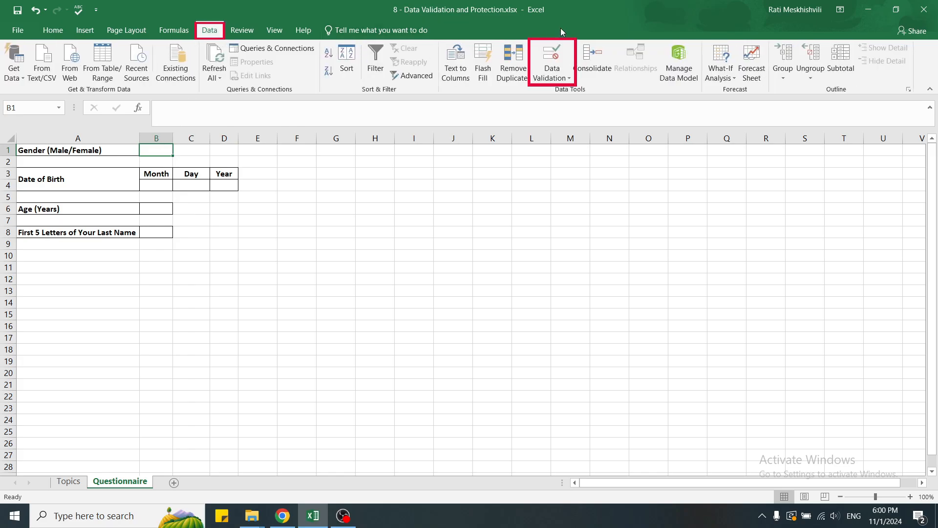
{"action": "left_click", "coordinate": [552, 56]}
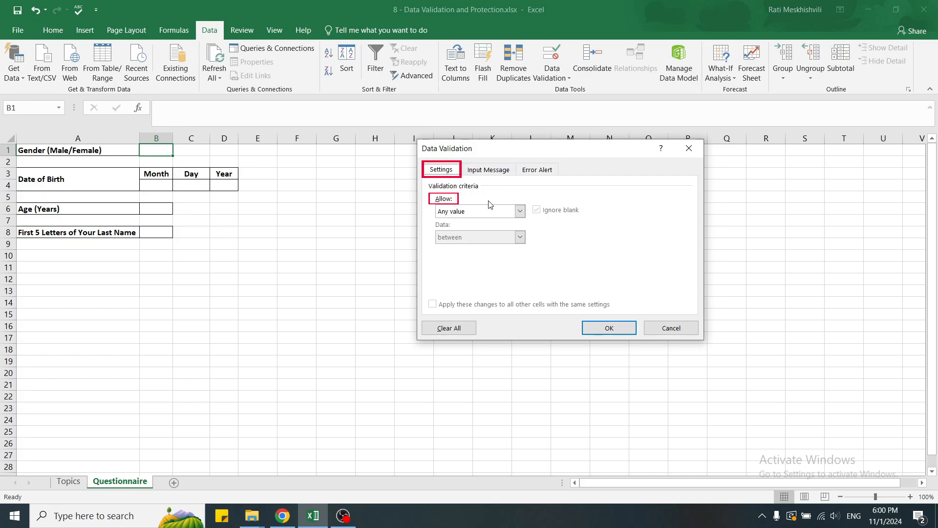
{"action": "left_click", "coordinate": [520, 211]}
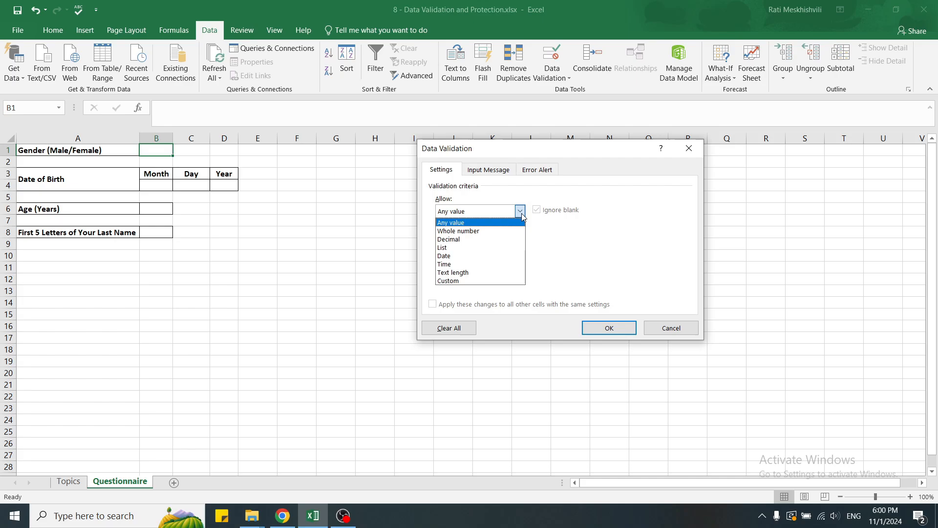
{"action": "left_click", "coordinate": [472, 244]}
{"action": "left_click", "coordinate": [472, 261]}
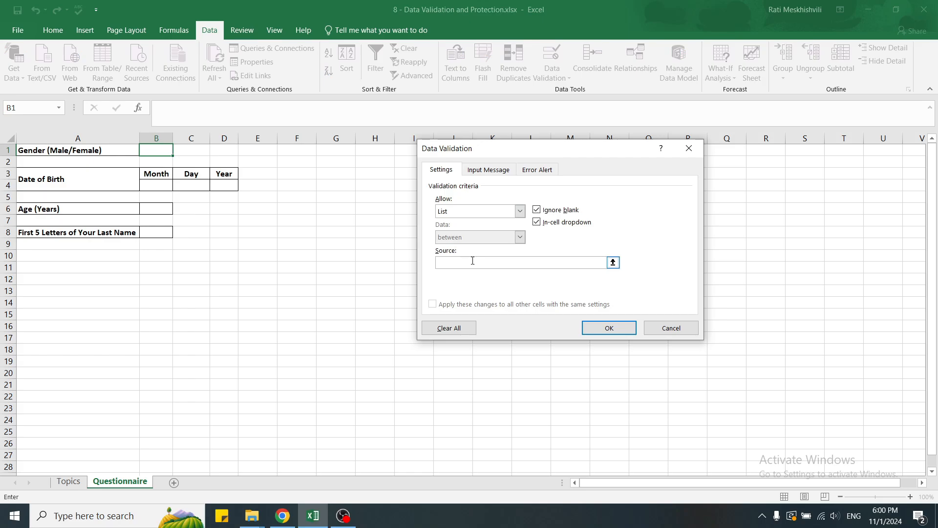
{"action": "type", "text": "Male, Female"}
{"action": "left_click", "coordinate": [604, 328]}
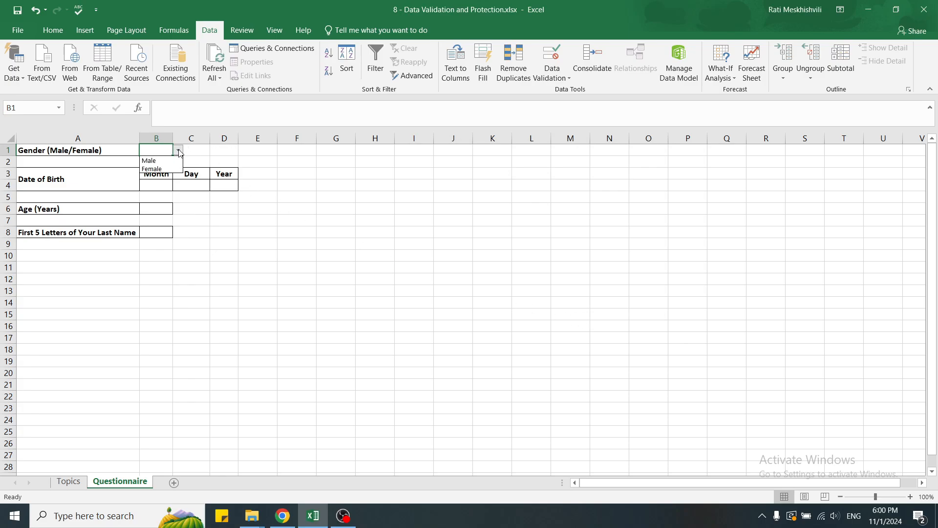
Confirm 'qwe' is rejected in B1, then choose Male from its dropdown
{"action": "type", "text": "qwe"}
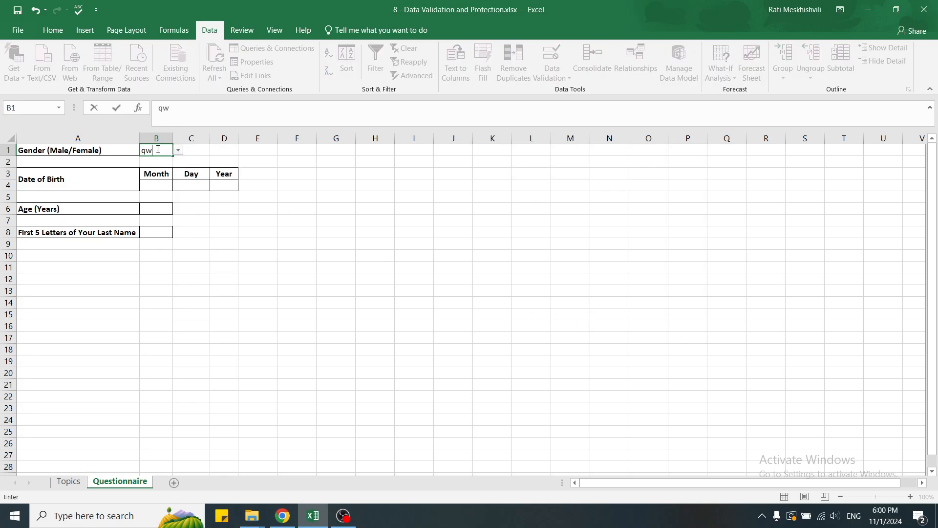
{"action": "key", "text": "Return"}
{"action": "key", "text": "Return"}
{"action": "left_click", "coordinate": [176, 156]}
{"action": "key", "text": "Escape"}
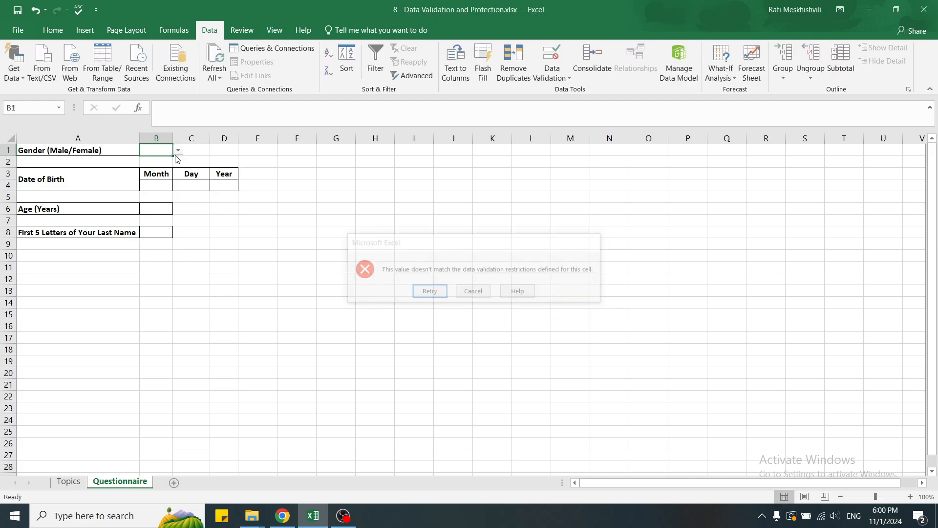
{"action": "left_click", "coordinate": [179, 151]}
{"action": "left_click", "coordinate": [173, 162]}
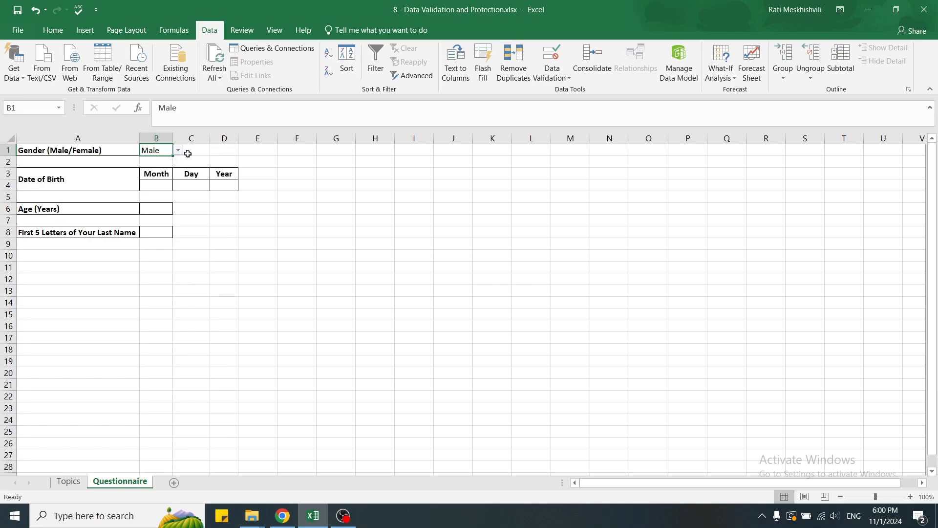
{"action": "left_click", "coordinate": [216, 150]}
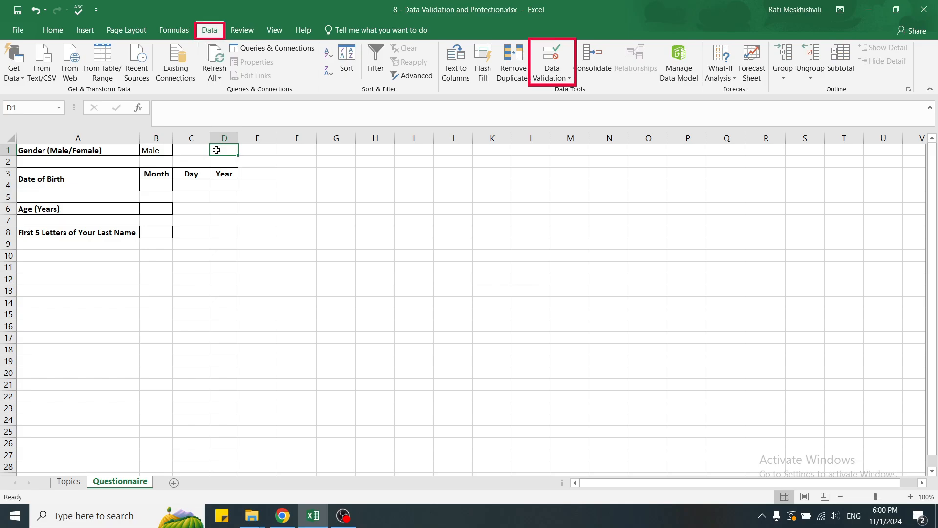
Set B1's validation error alert to 'Please select the option from the list'
{"action": "left_click", "coordinate": [157, 150]}
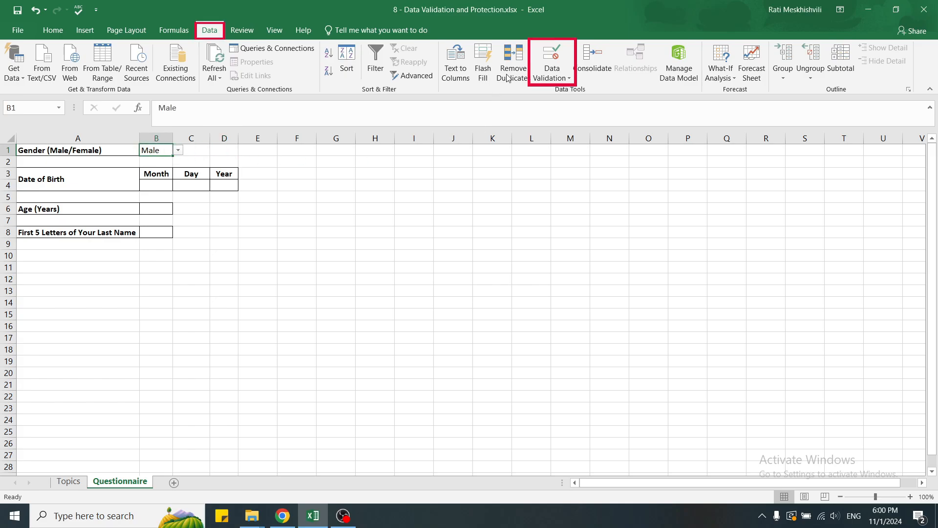
{"action": "left_click", "coordinate": [551, 58]}
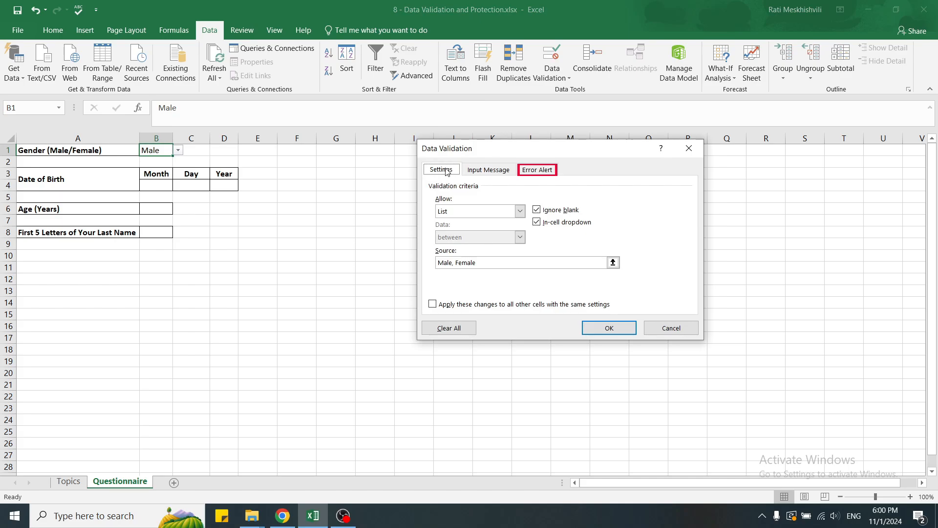
{"action": "left_click", "coordinate": [542, 171]}
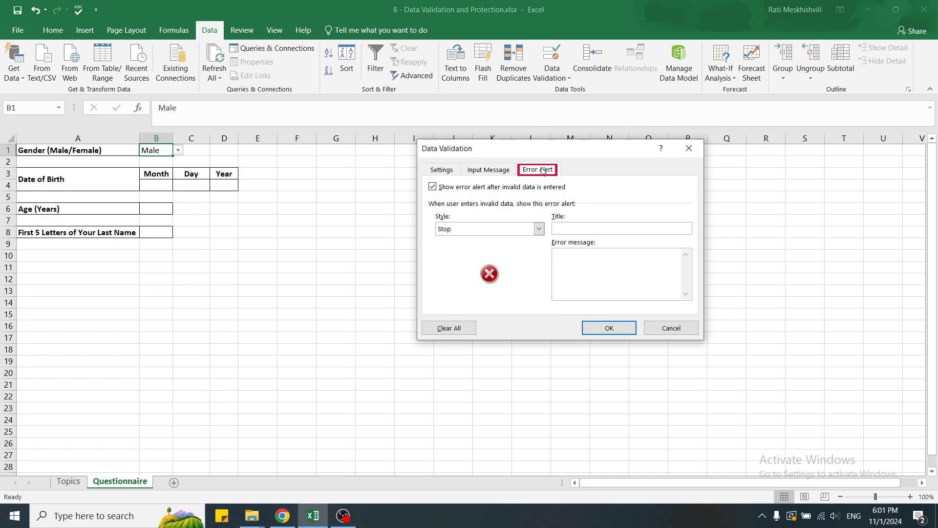
{"action": "left_click", "coordinate": [567, 259]}
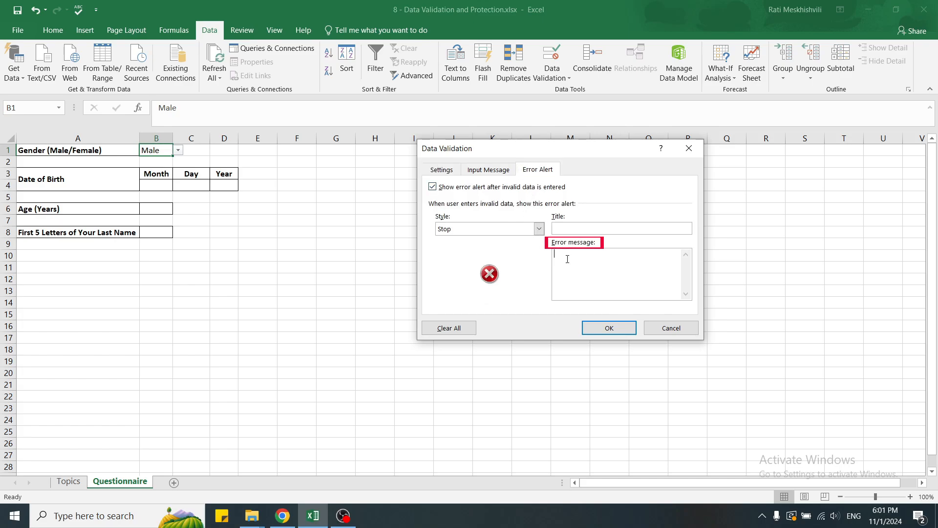
{"action": "type", "text": "Please select the "}
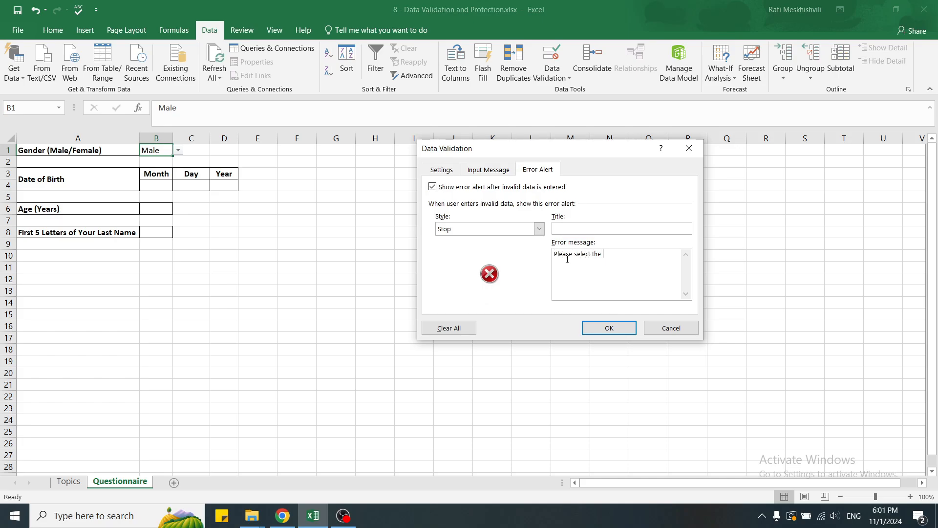
{"action": "type", "text": "option from the list"}
{"action": "left_click", "coordinate": [608, 330]}
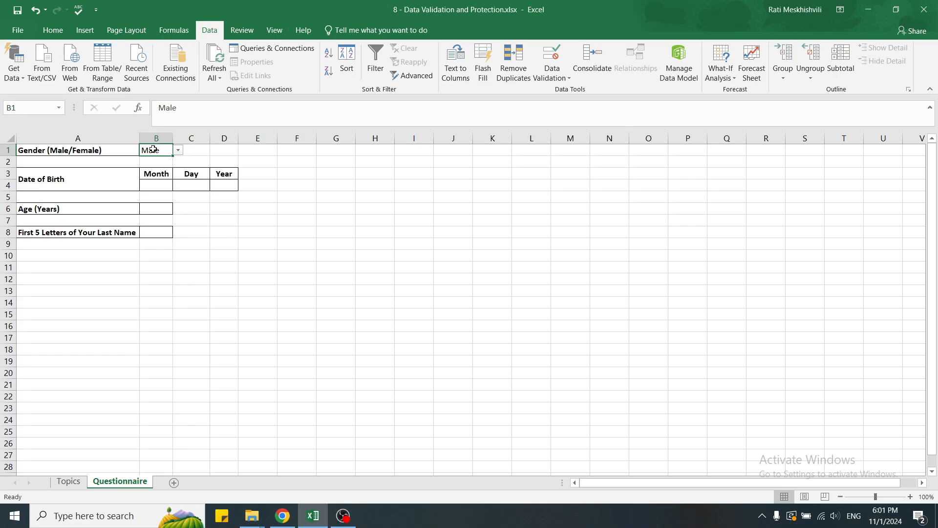
Test the alert by entering 'qwe' in B1, cancel it, and select F1
{"action": "type", "text": "qwe"}
{"action": "key", "text": "Return"}
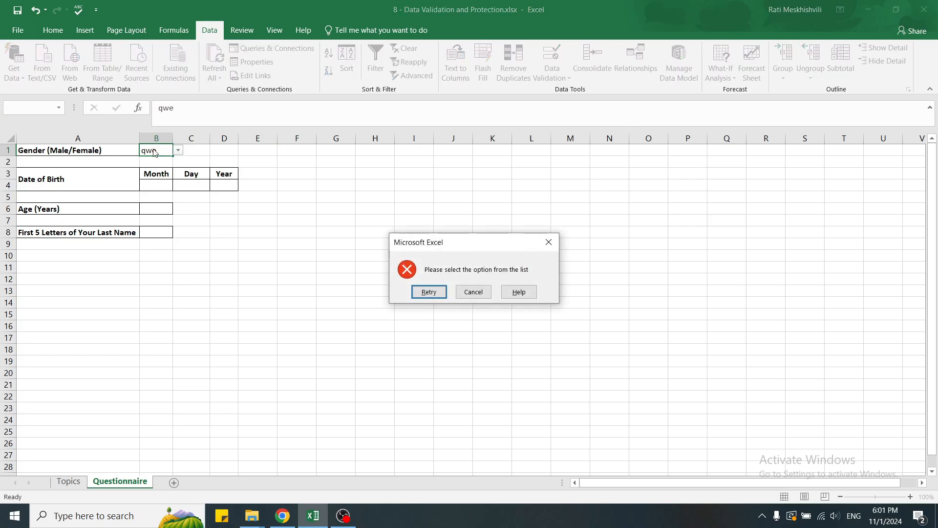
{"action": "key", "text": "Escape"}
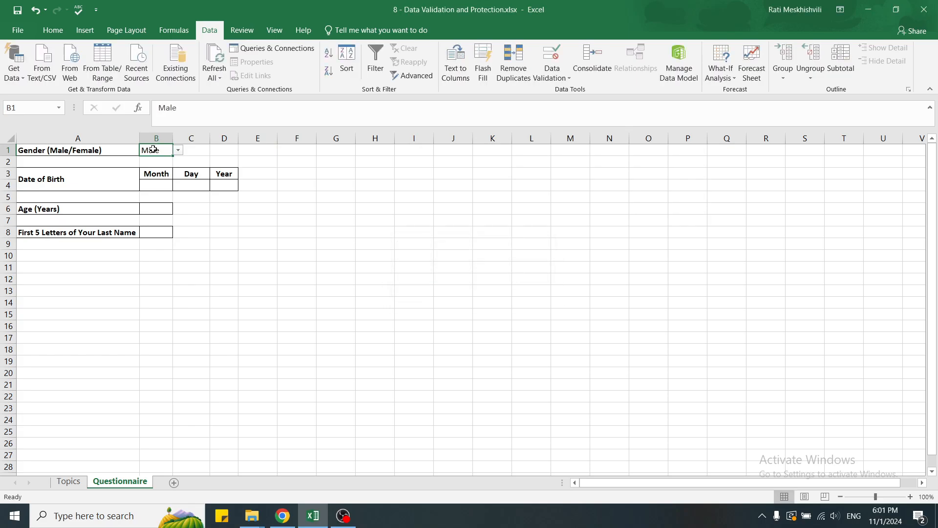
{"action": "left_click", "coordinate": [287, 152]}
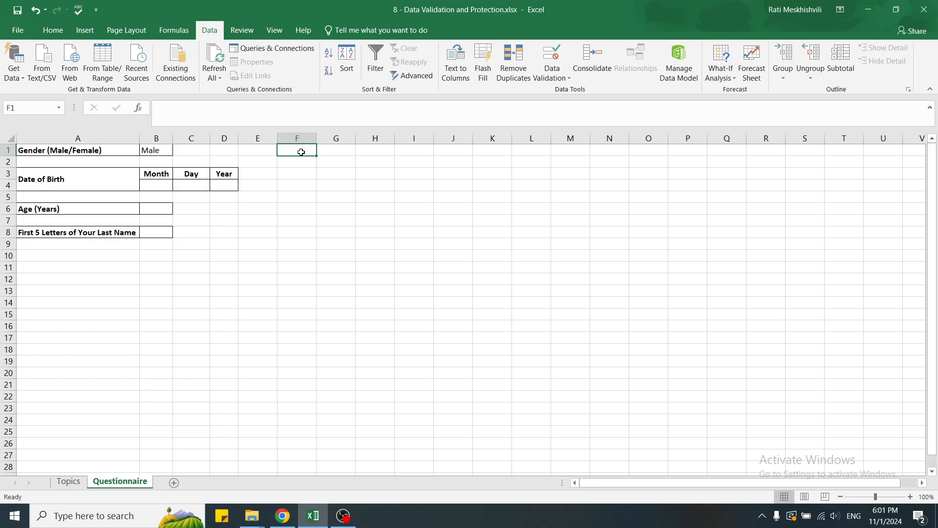
Add a new sheet and rename it Data
{"action": "left_click", "coordinate": [175, 484]}
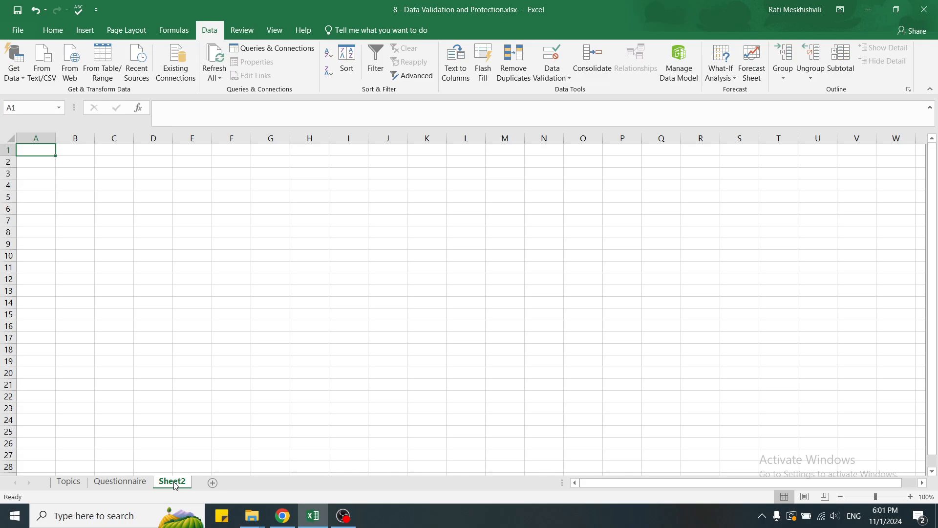
{"action": "double_click", "coordinate": [171, 480]}
{"action": "type", "text": "Data"}
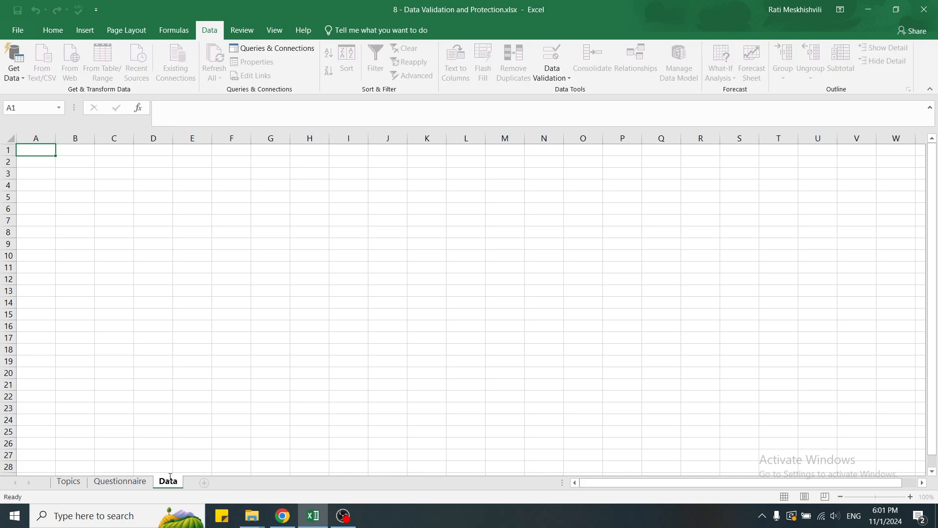
{"action": "key", "text": "Return"}
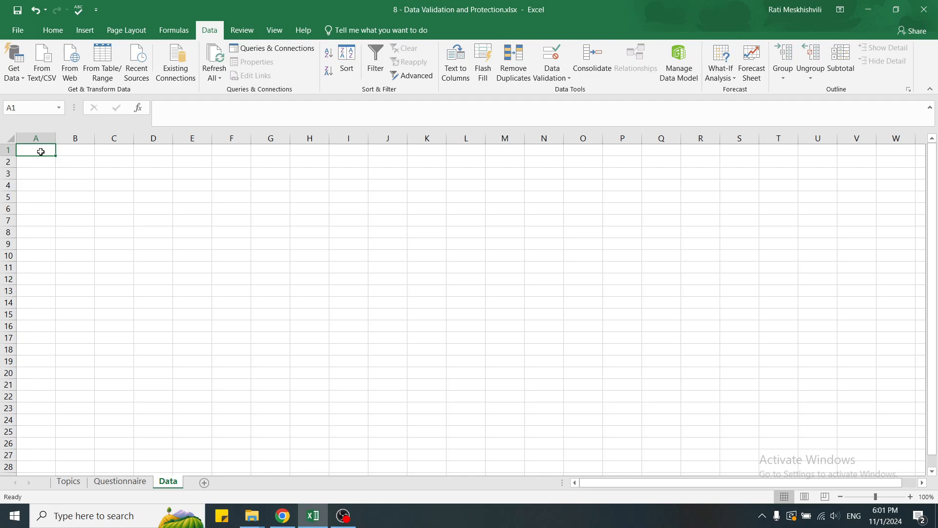
Enter Month, January, February in A1:A3 and fill the months down to December in A13
{"action": "type", "text": "Month"}
{"action": "key", "text": "Return"}
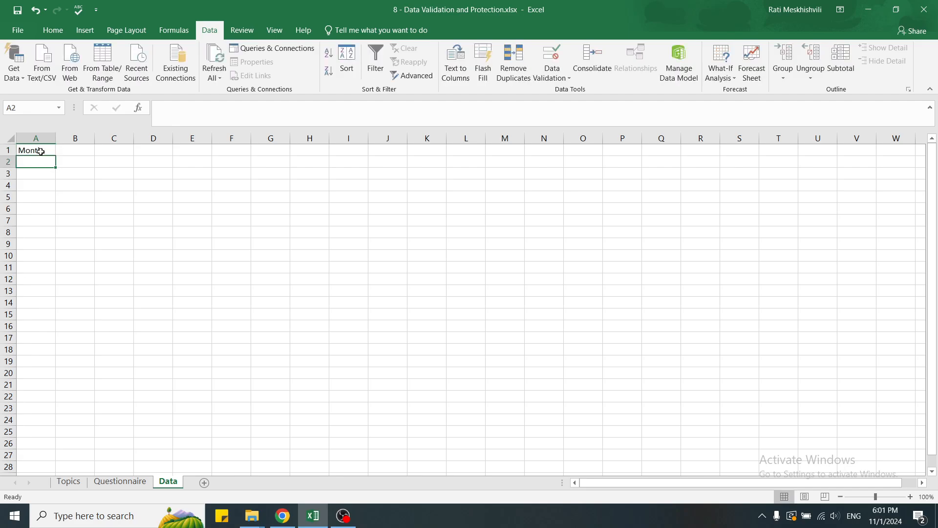
{"action": "type", "text": "January"}
{"action": "key", "text": "Return"}
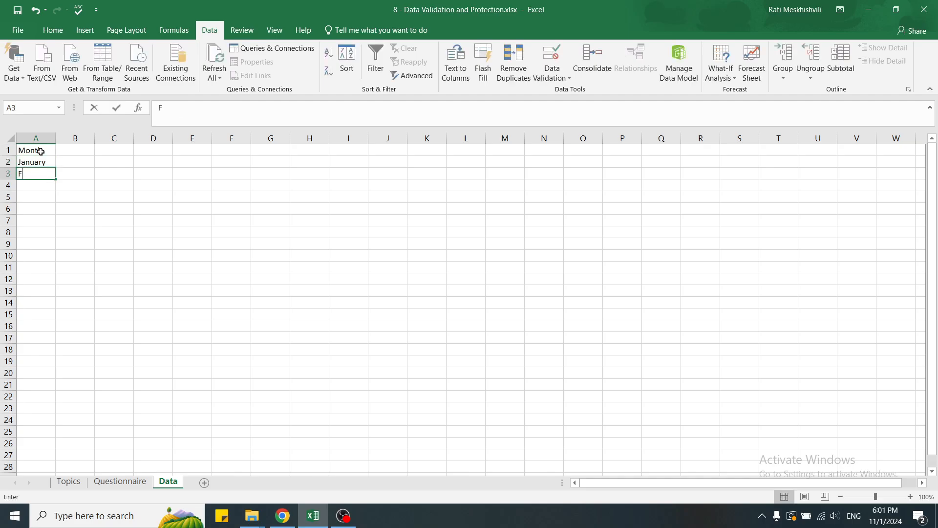
{"action": "type", "text": "February"}
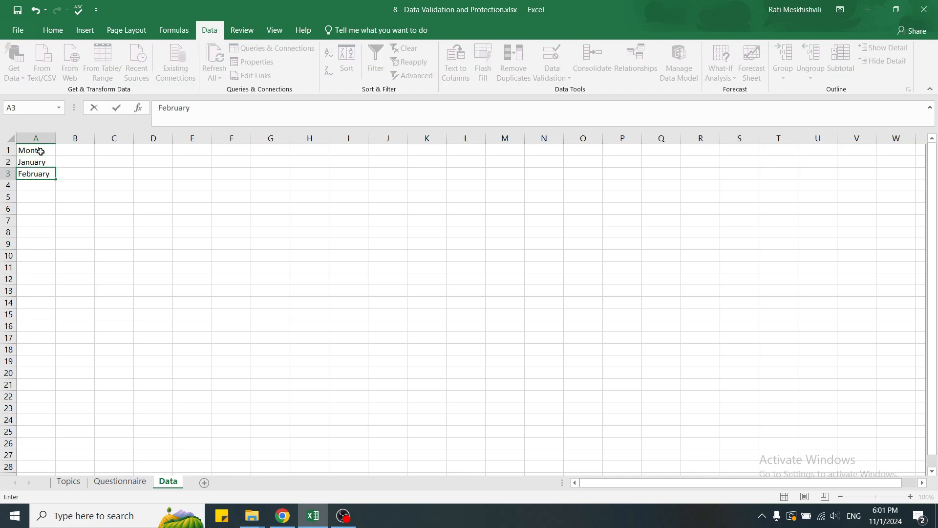
{"action": "key", "text": "Return"}
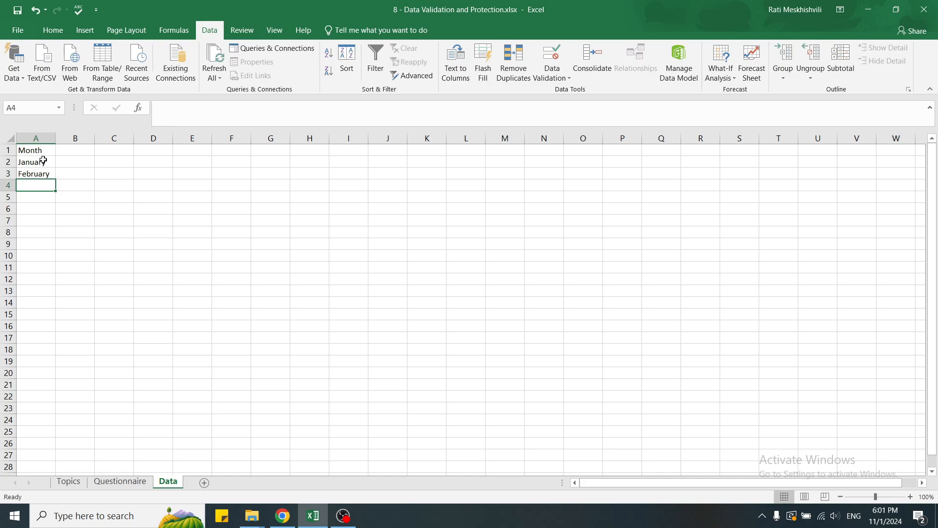
{"action": "left_click_drag", "start_coordinate": [44, 163], "coordinate": [40, 294]}
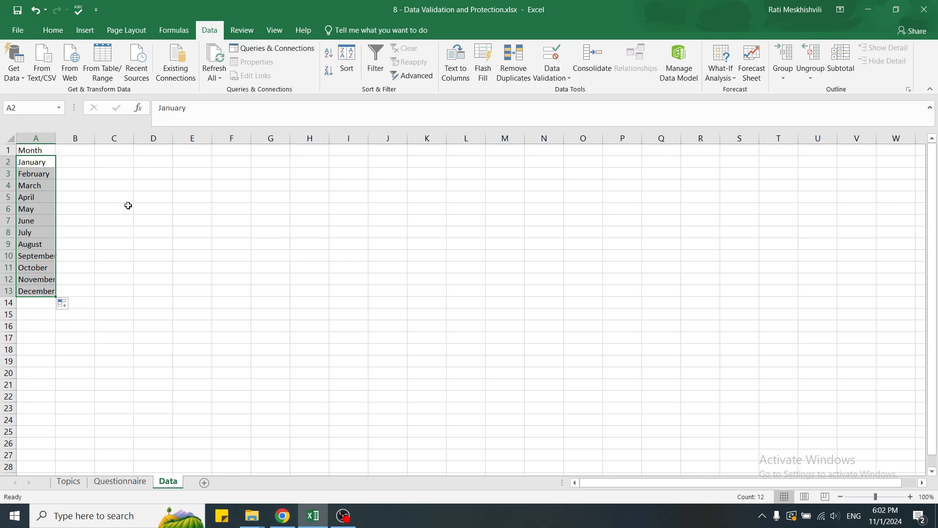
{"action": "left_click", "coordinate": [83, 150]}
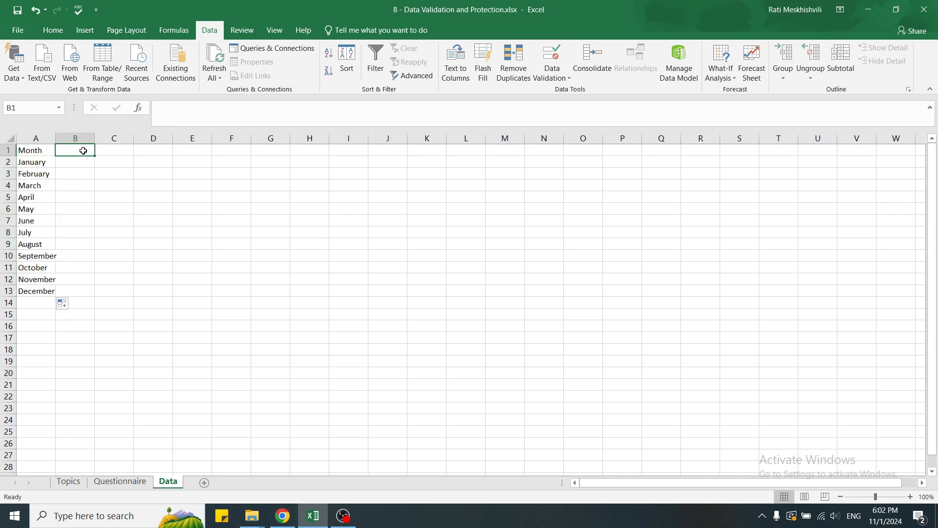
Autofit column A and create a Day column in B numbered 1 through 31
{"action": "double_click", "coordinate": [54, 137]}
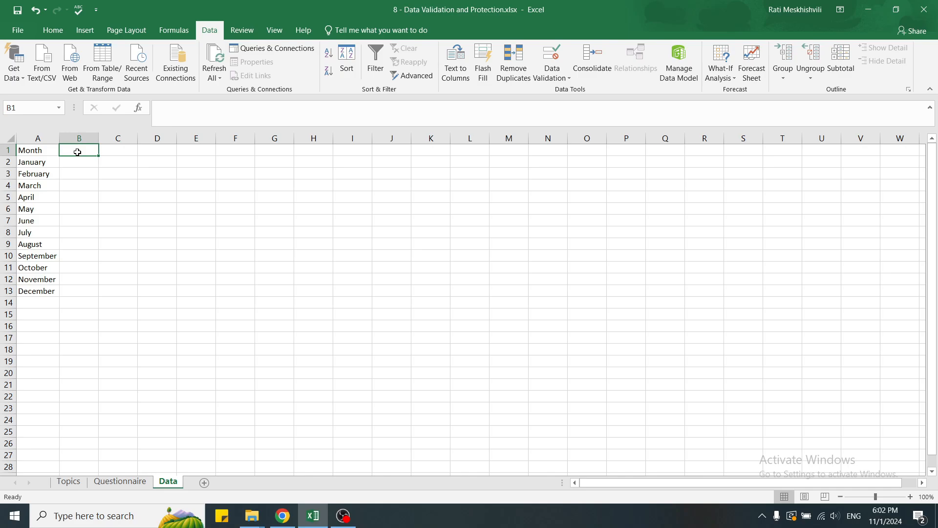
{"action": "type", "text": "Day"}
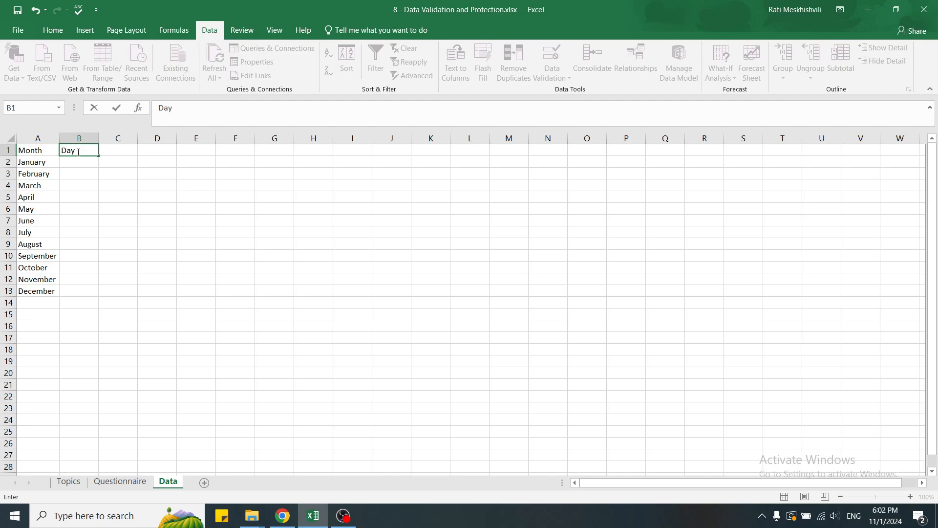
{"action": "key", "text": "Return"}
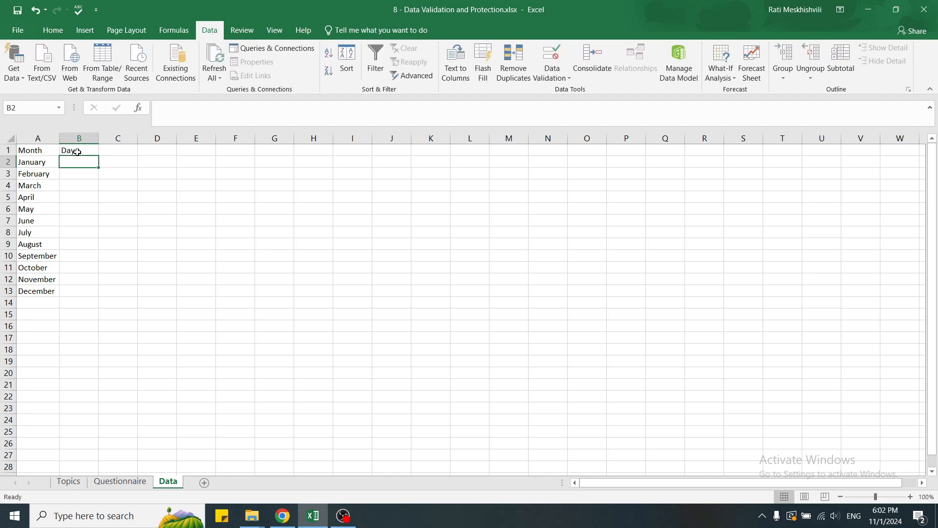
{"action": "type", "text": "1"}
{"action": "key", "text": "Return"}
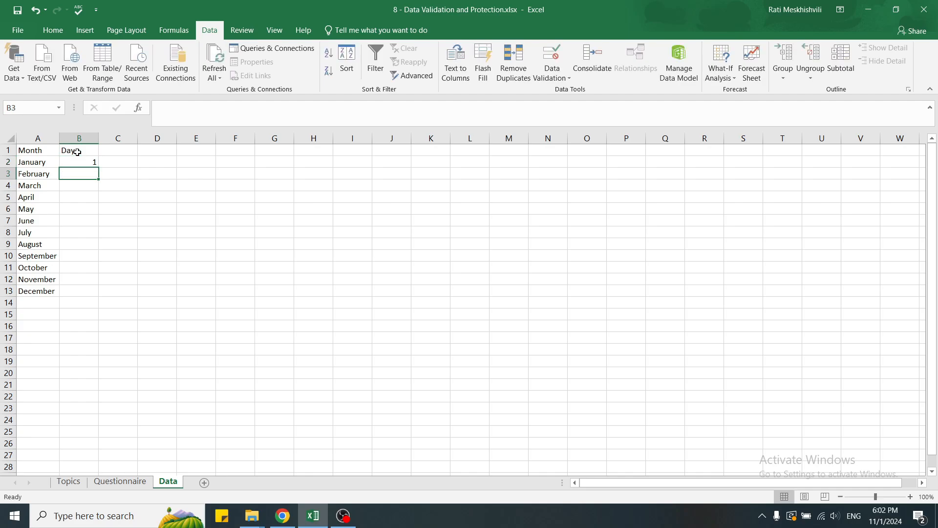
{"action": "type", "text": "2"}
{"action": "key", "text": "Return"}
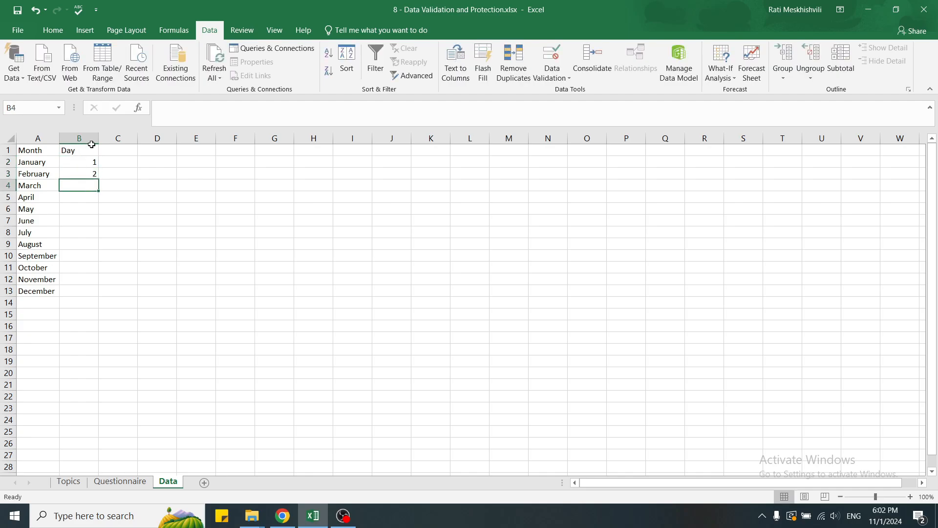
{"action": "left_click_drag", "start_coordinate": [90, 162], "coordinate": [105, 438]}
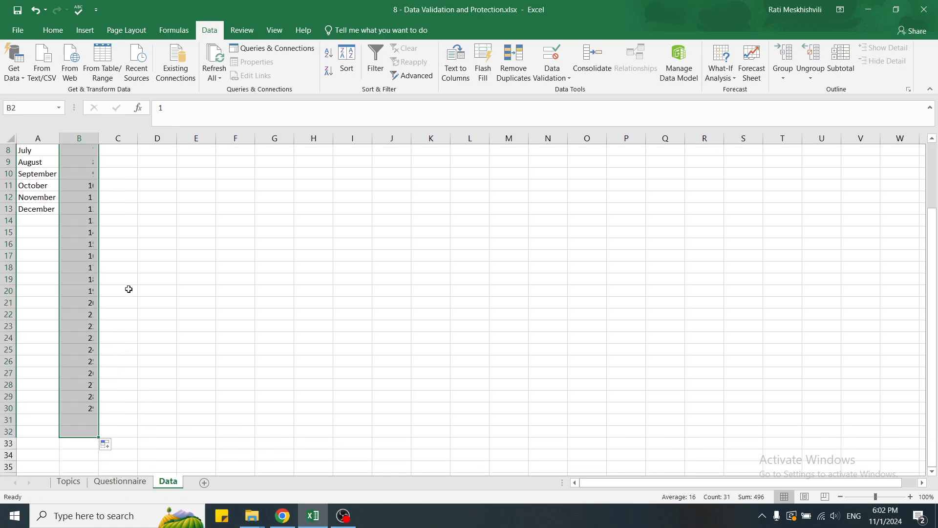
Create a Year column in C starting 1900, 1901 and filled down to 2024
{"action": "scroll", "coordinate": [130, 289], "scroll_direction": "up", "scroll_amount": 3}
{"action": "left_click", "coordinate": [114, 152]}
{"action": "type", "text": "Year"}
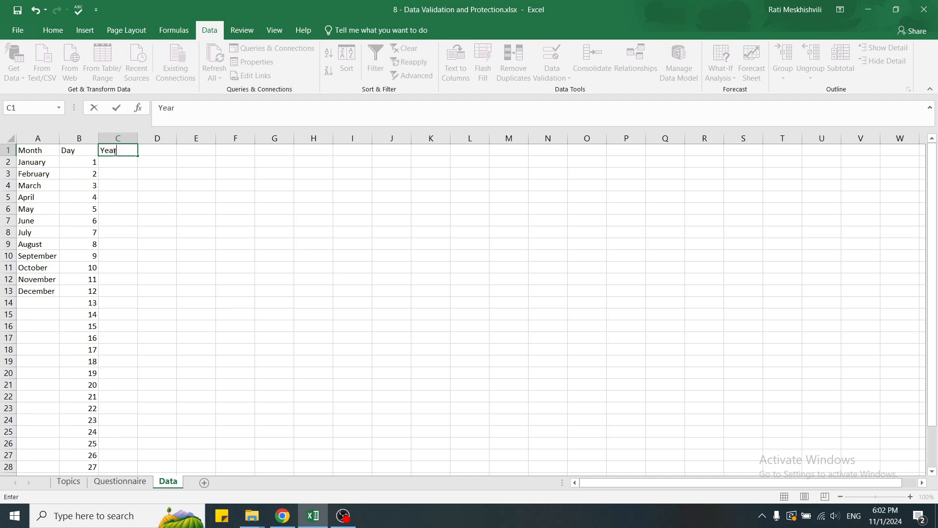
{"action": "key", "text": "Return"}
{"action": "type", "text": "1900"}
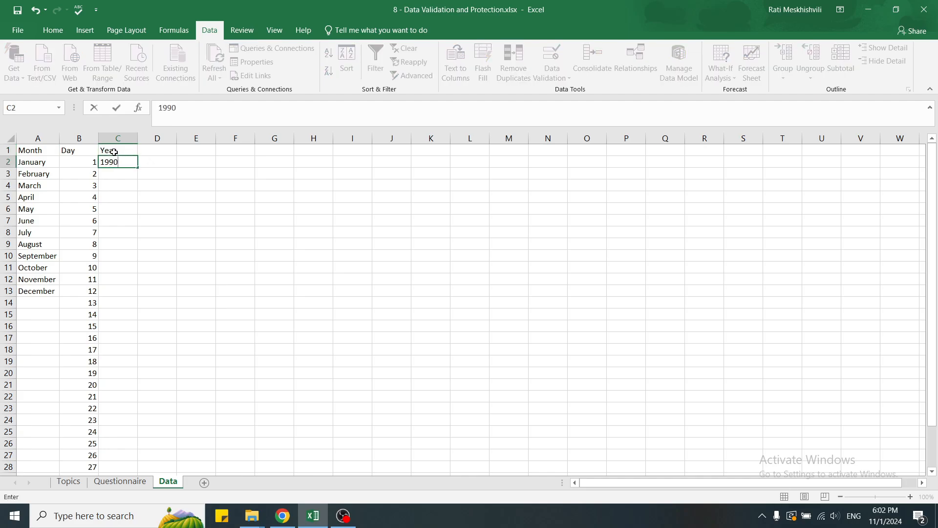
{"action": "key", "text": "BackSpace"}
{"action": "key", "text": "BackSpace"}
{"action": "type", "text": "00"}
{"action": "key", "text": "Return"}
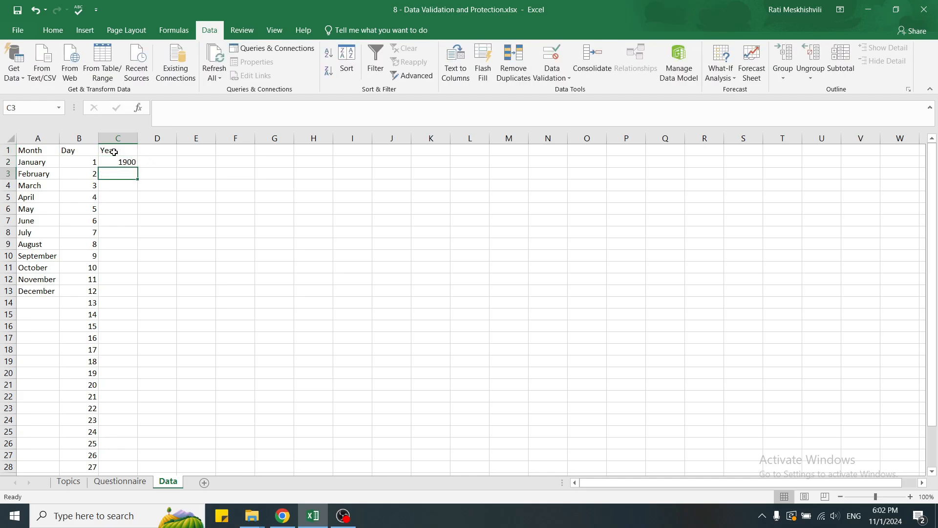
{"action": "type", "text": "1901"}
{"action": "key", "text": "Return"}
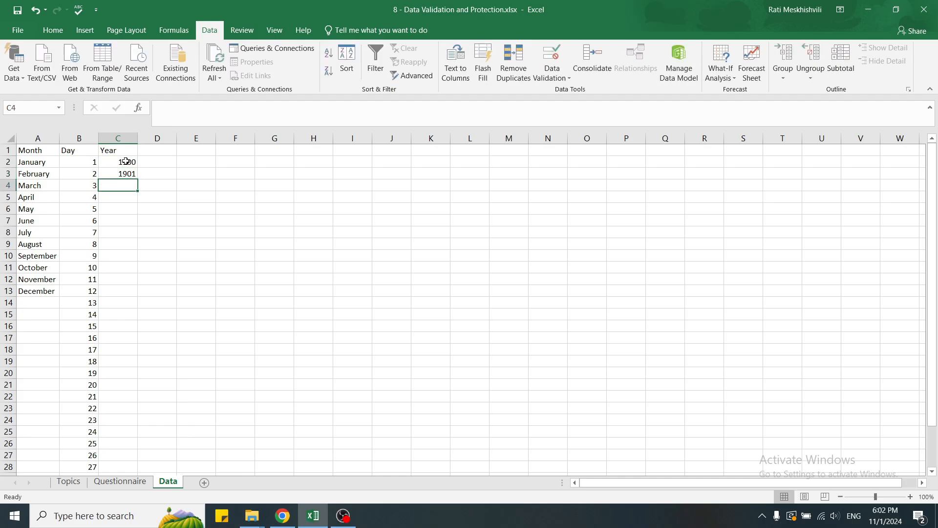
{"action": "left_click_drag", "start_coordinate": [126, 161], "coordinate": [139, 442]}
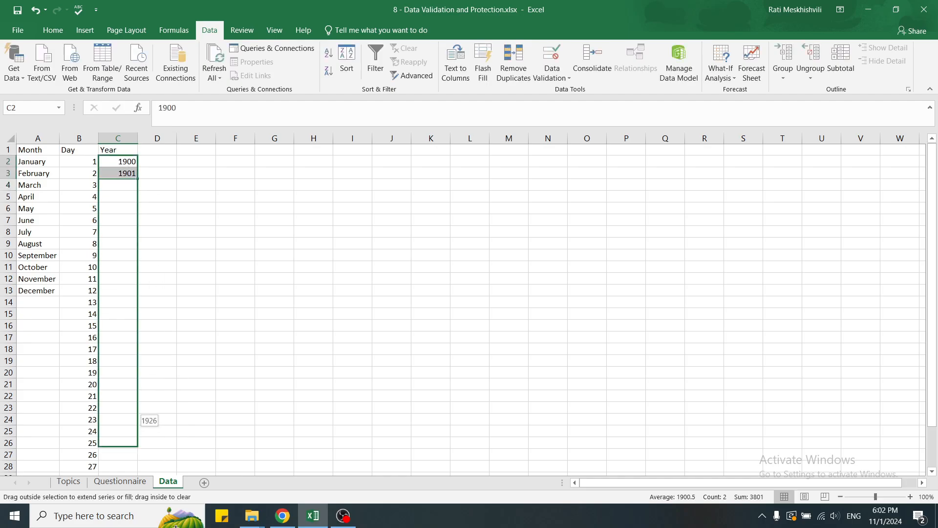
{"action": "left_click_drag", "start_coordinate": [176, 526], "coordinate": [119, 433]}
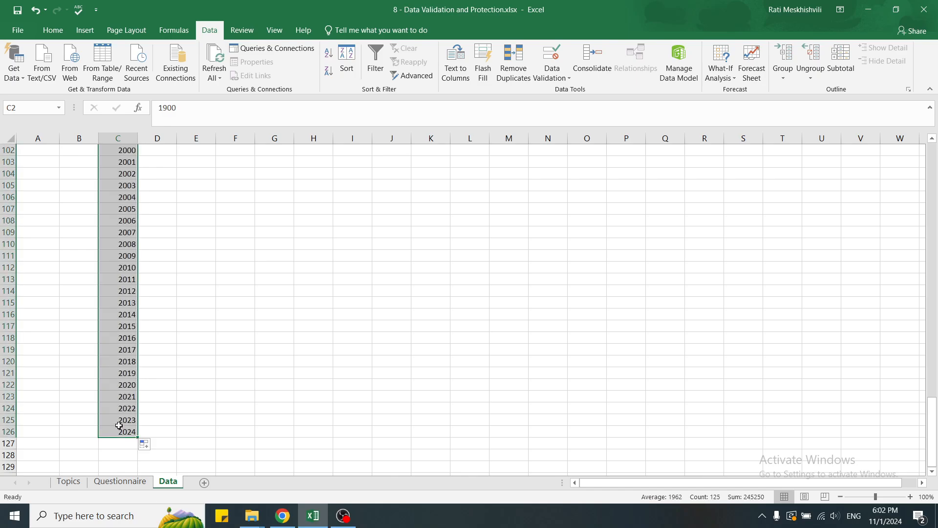
{"action": "key", "text": "ctrl+Home"}
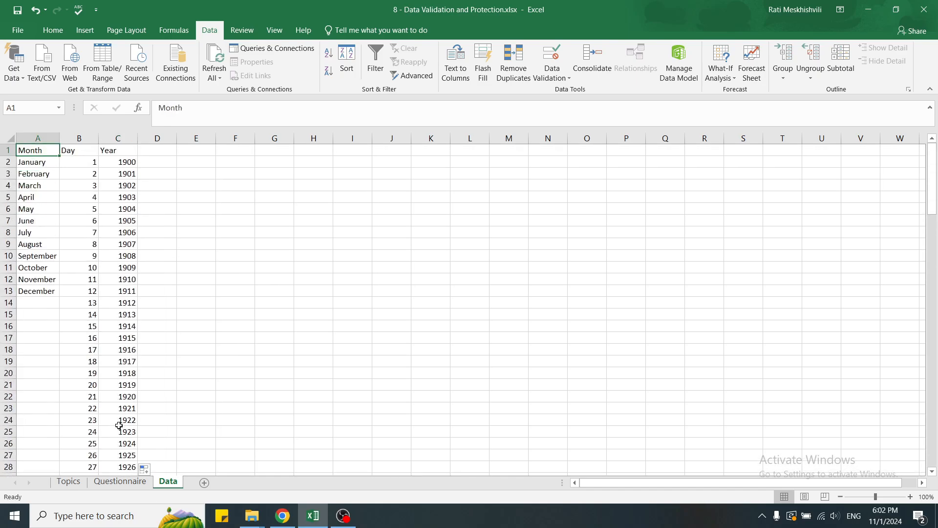
{"action": "left_click", "coordinate": [196, 149]}
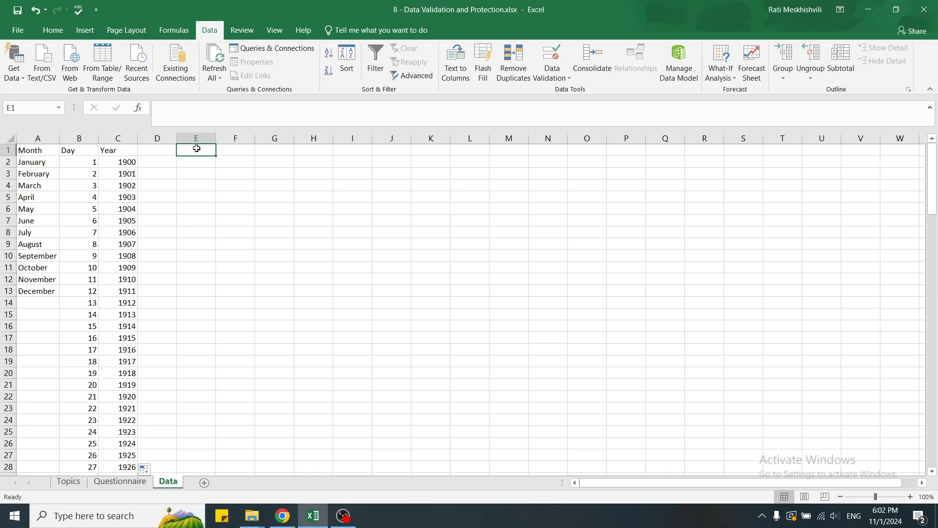
On the Questionnaire, give B4 a List validation sourced from Data!$A$2:$A$13
{"action": "left_click", "coordinate": [117, 485]}
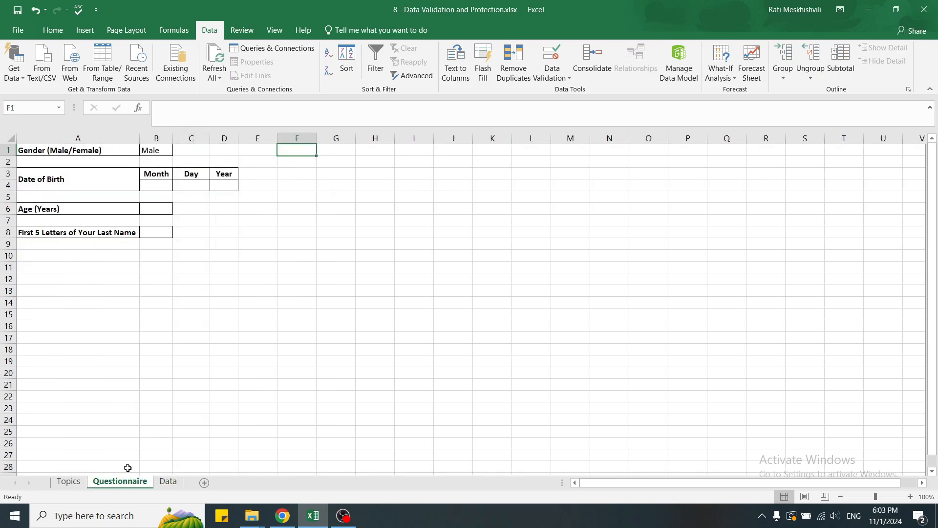
{"action": "left_click", "coordinate": [154, 190]}
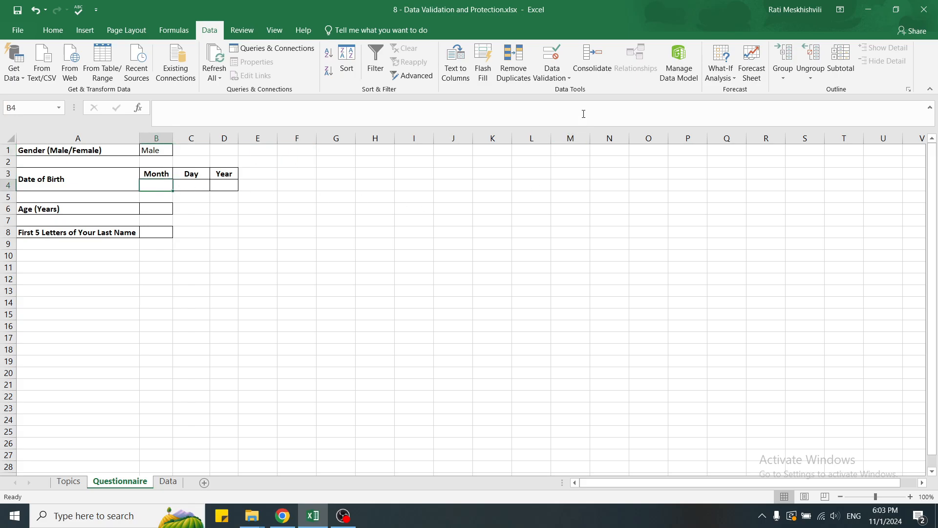
{"action": "left_click", "coordinate": [553, 55]}
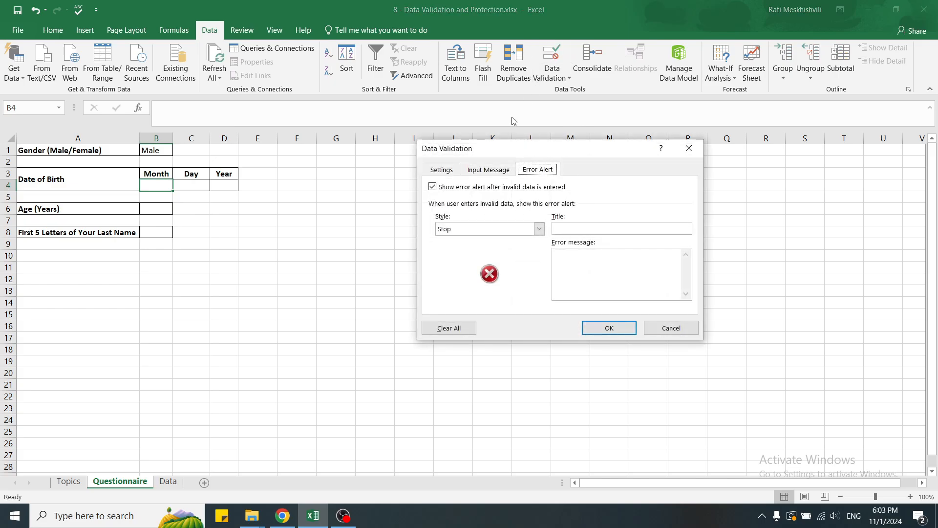
{"action": "left_click", "coordinate": [446, 171]}
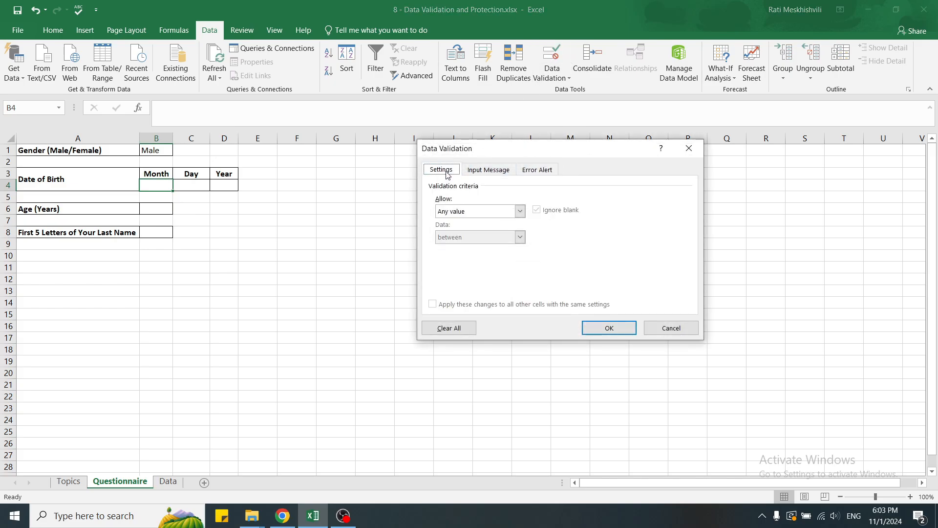
{"action": "left_click", "coordinate": [480, 215]}
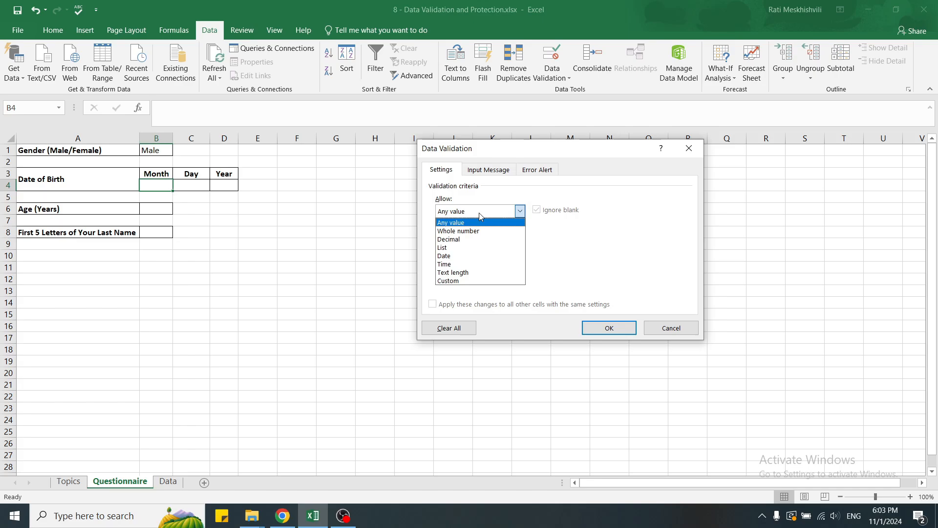
{"action": "left_click", "coordinate": [460, 248]}
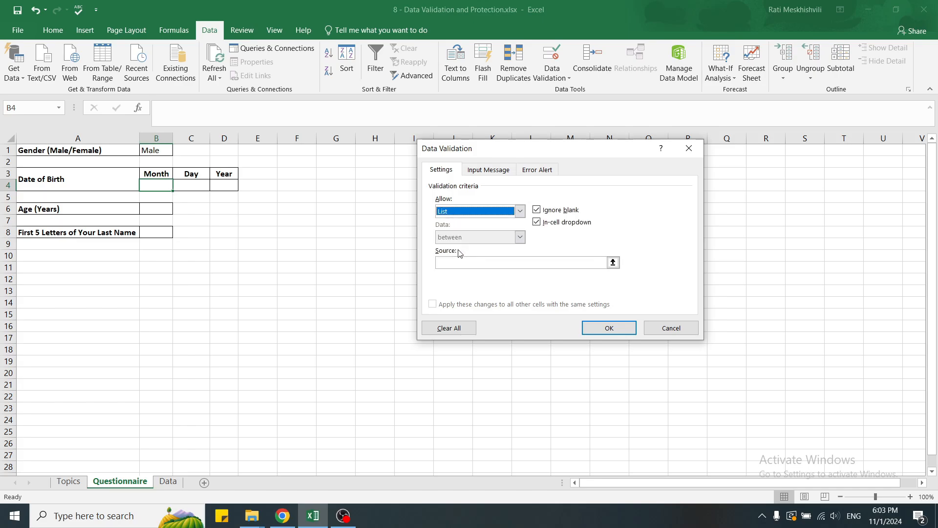
{"action": "left_click", "coordinate": [453, 262]}
{"action": "left_click", "coordinate": [451, 261]}
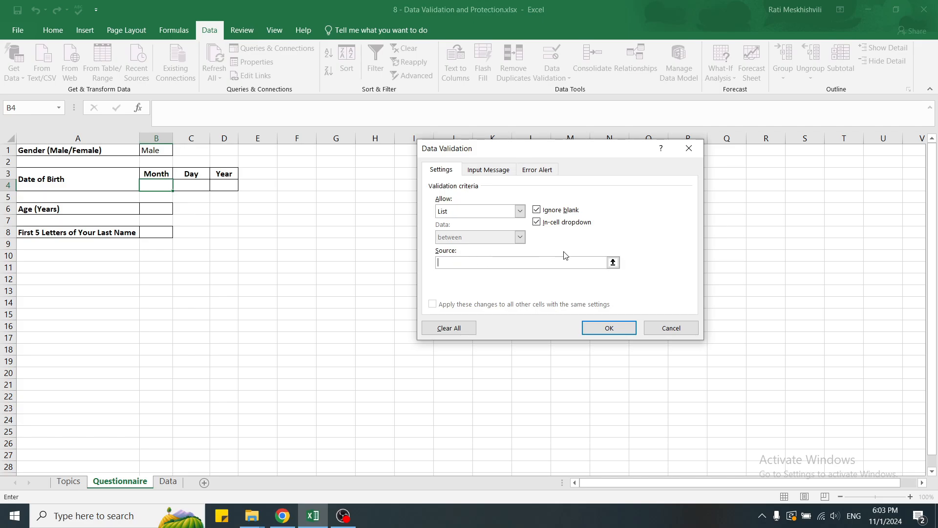
{"action": "left_click", "coordinate": [612, 263]}
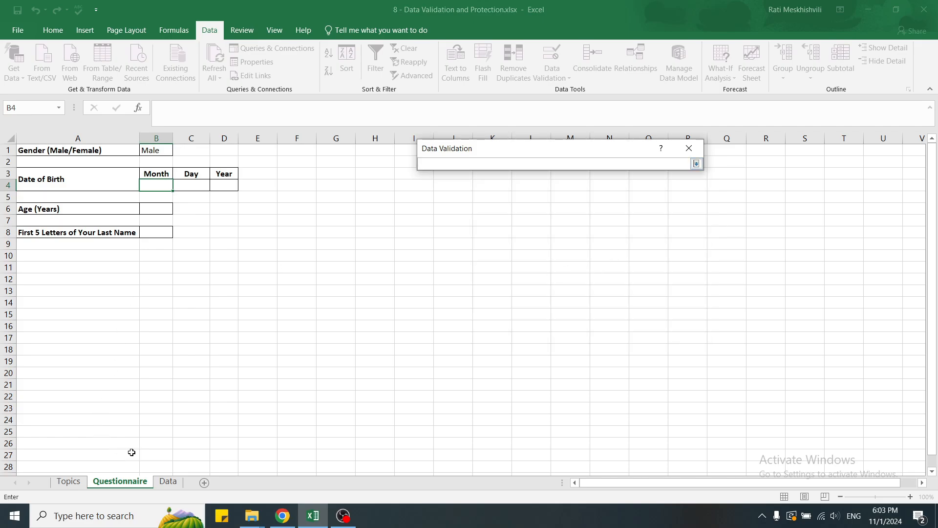
{"action": "left_click", "coordinate": [169, 481]}
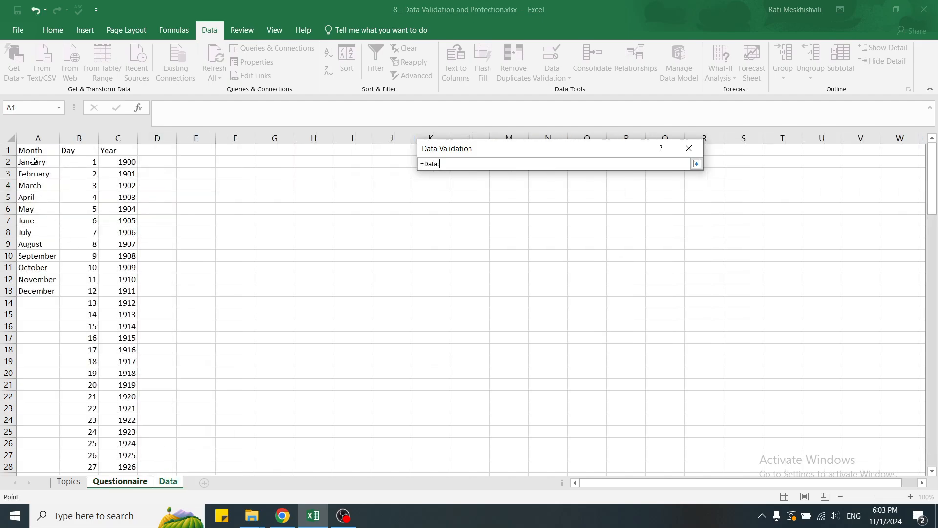
{"action": "left_click_drag", "start_coordinate": [32, 161], "coordinate": [30, 290]}
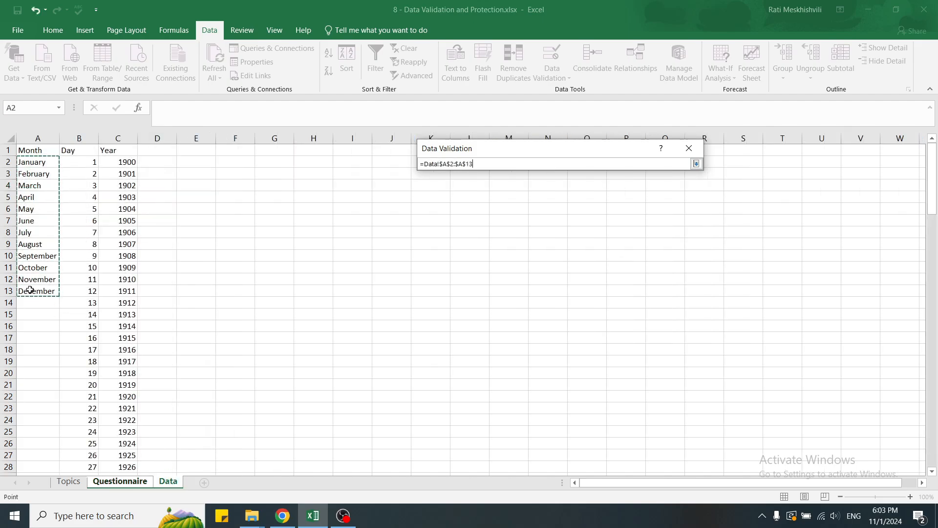
{"action": "key", "text": "Return"}
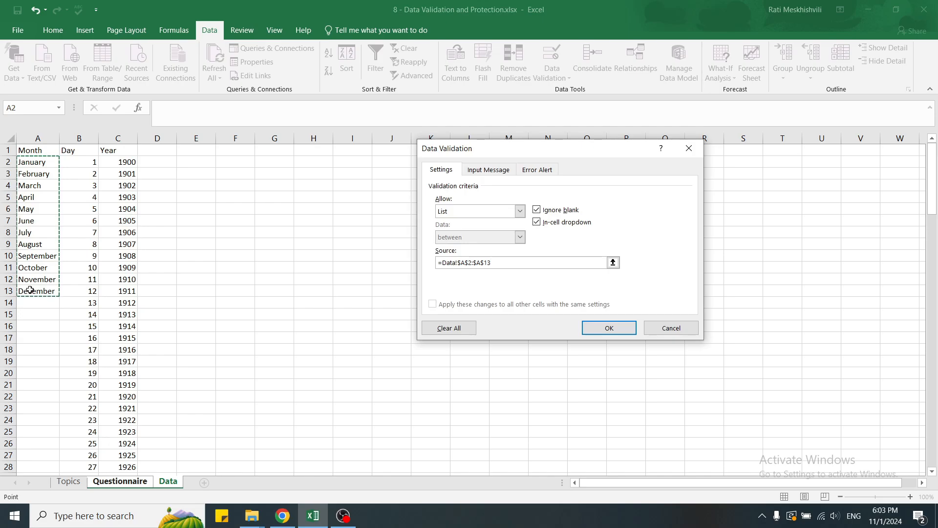
{"action": "left_click", "coordinate": [600, 327]}
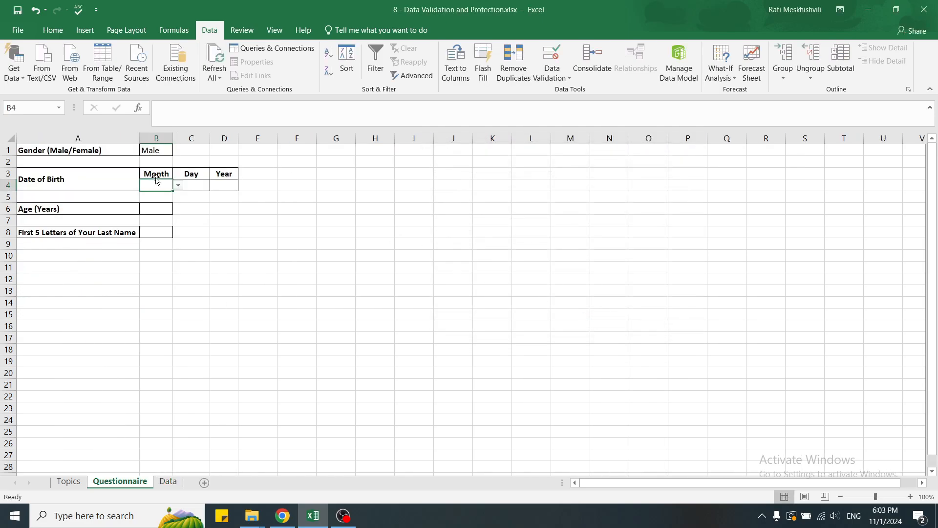
Choose January from the birth Month dropdown in B4
{"action": "left_click", "coordinate": [182, 189]}
{"action": "left_click", "coordinate": [164, 182]}
{"action": "left_click", "coordinate": [178, 186]}
{"action": "scroll", "coordinate": [179, 219], "scroll_direction": "down", "scroll_amount": 2}
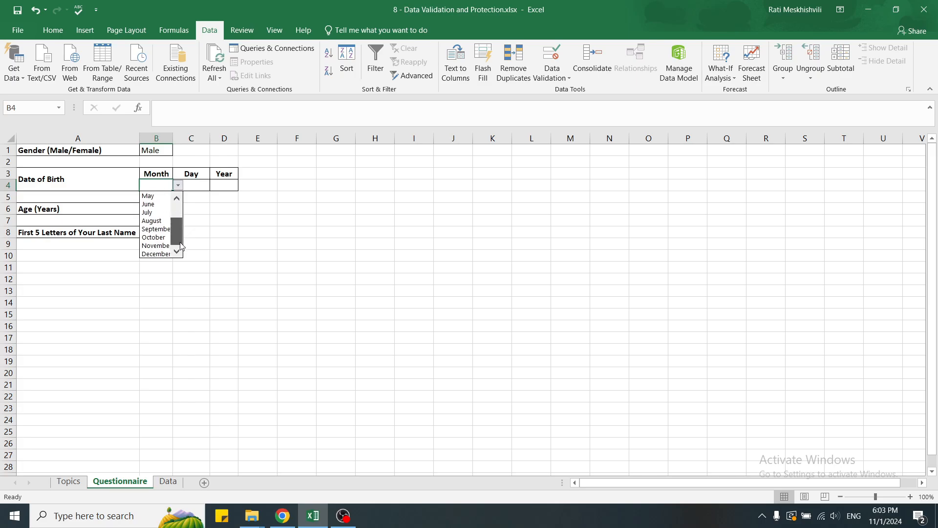
{"action": "scroll", "coordinate": [179, 218], "scroll_direction": "up", "scroll_amount": 2}
{"action": "left_click", "coordinate": [153, 195]}
{"action": "left_click", "coordinate": [248, 186]}
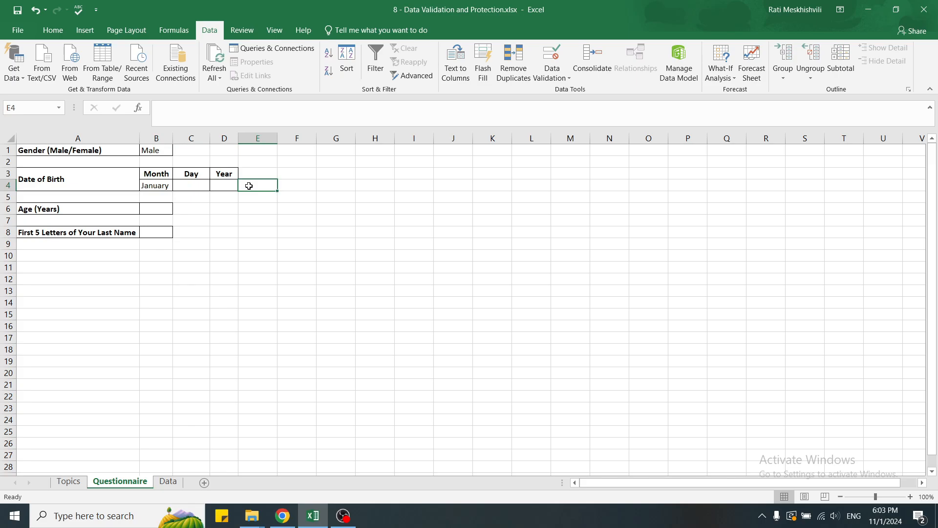
Give C4 a List validation sourced from Data!$B$2:$B$32
{"action": "key", "text": "Left"}
{"action": "key", "text": "Left"}
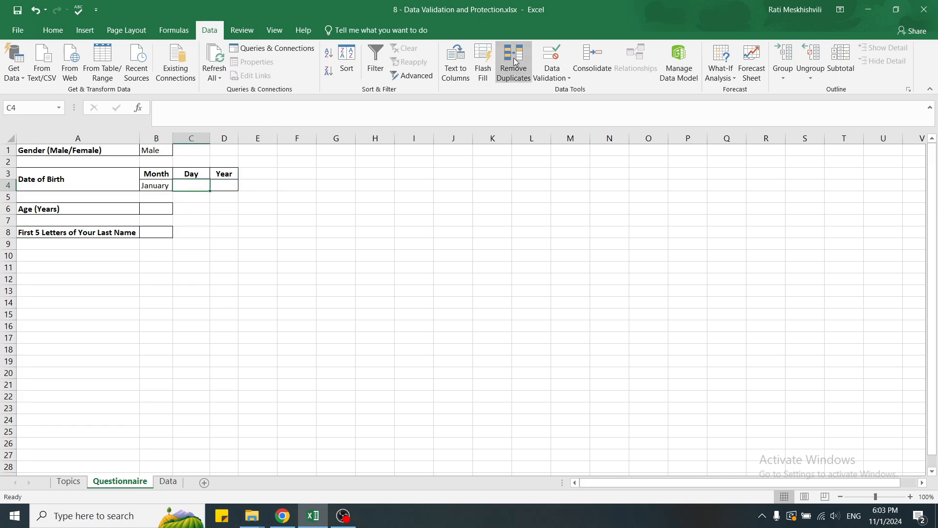
{"action": "left_click", "coordinate": [547, 58]}
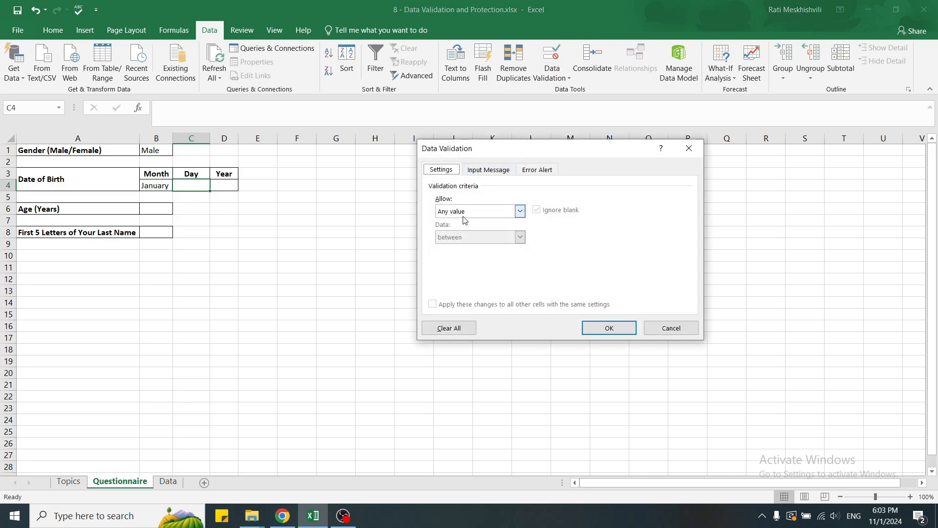
{"action": "left_click", "coordinate": [520, 211]}
{"action": "left_click", "coordinate": [464, 247]}
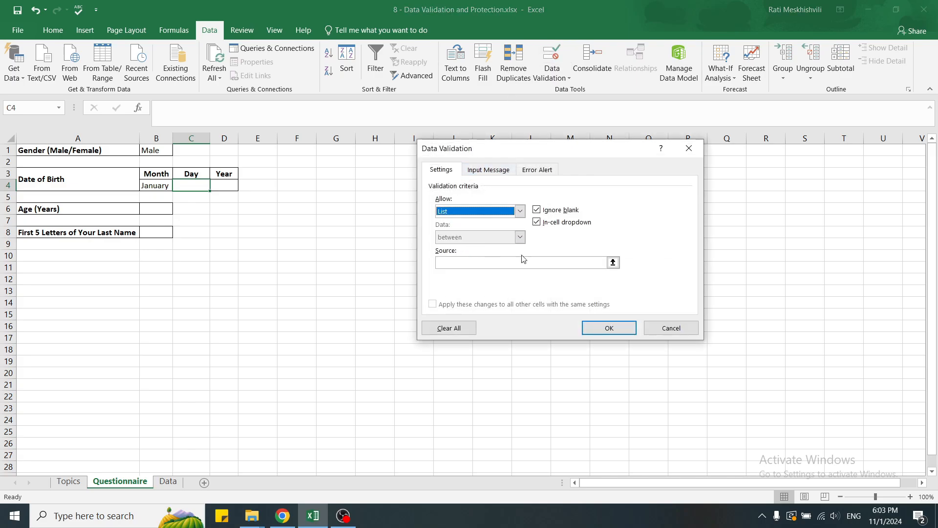
{"action": "left_click", "coordinate": [614, 262]}
{"action": "left_click", "coordinate": [168, 482]}
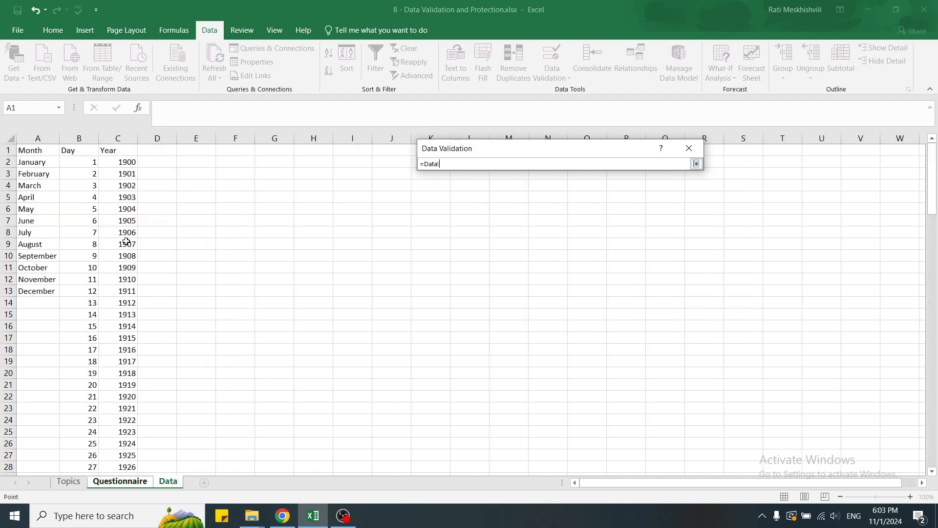
{"action": "left_click", "coordinate": [80, 162]}
{"action": "key", "text": "ctrl+shift+Down"}
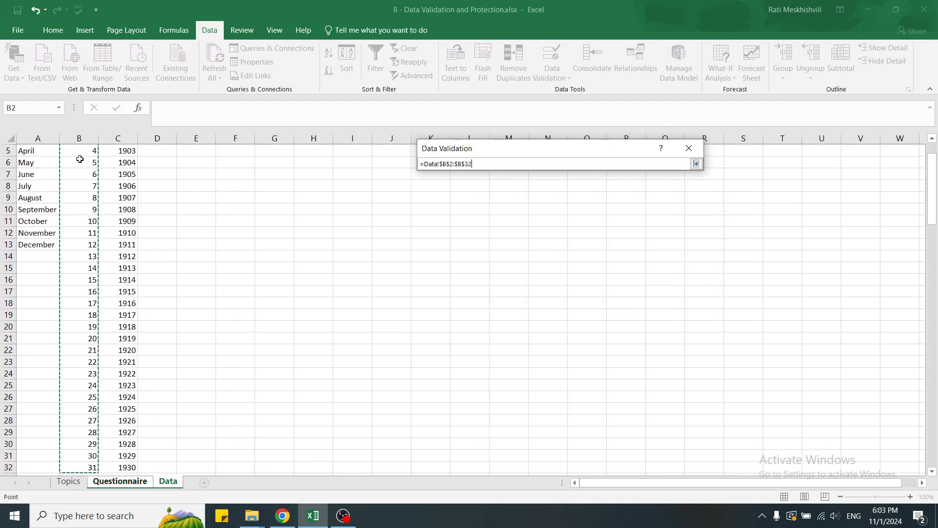
{"action": "key", "text": "Return"}
{"action": "left_click", "coordinate": [610, 327]}
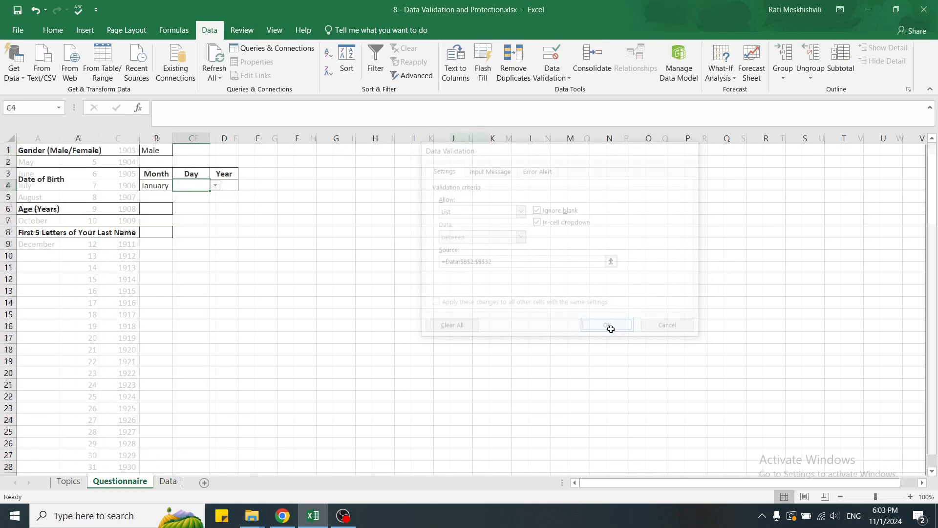
Choose day 7 from C4's dropdown and move to D4
{"action": "left_click", "coordinate": [216, 186]}
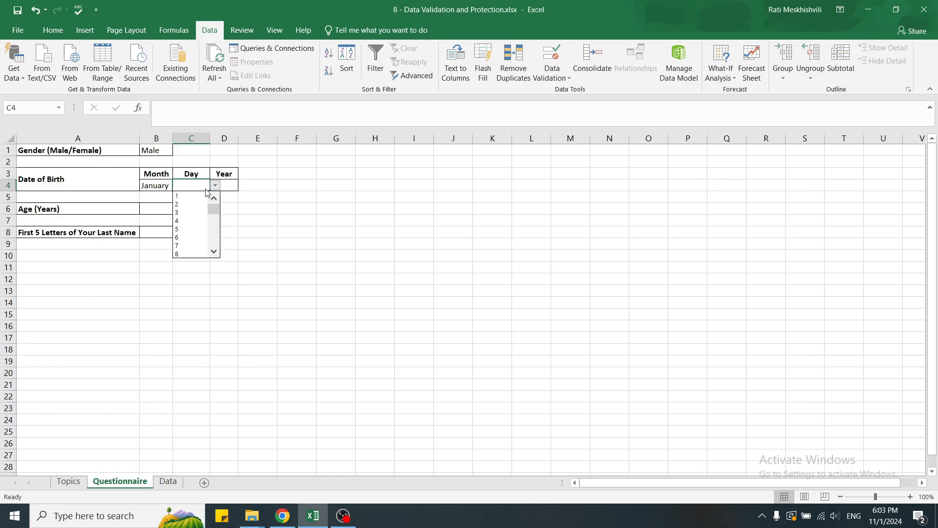
{"action": "left_click", "coordinate": [201, 246]}
{"action": "left_click", "coordinate": [230, 185]}
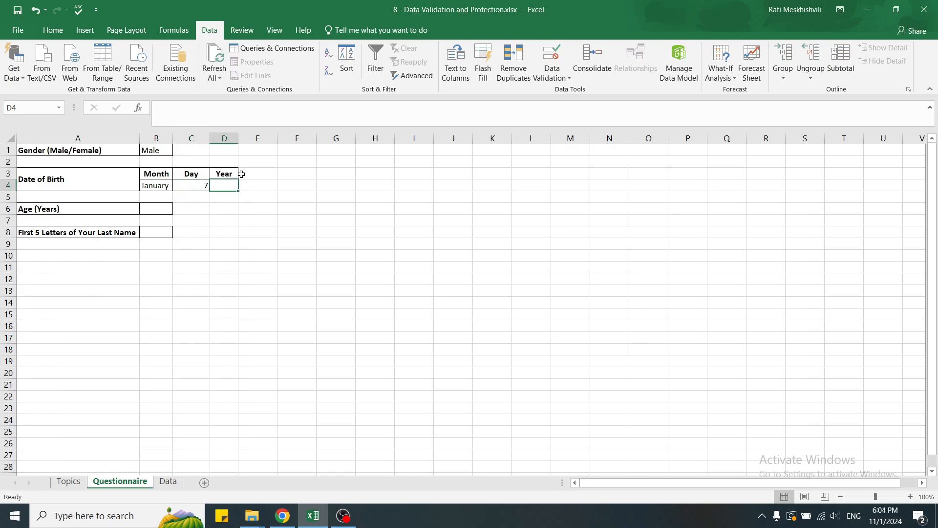
Give D4 a List validation sourced from Data!$C$2:$C$126
{"action": "left_click", "coordinate": [549, 55]}
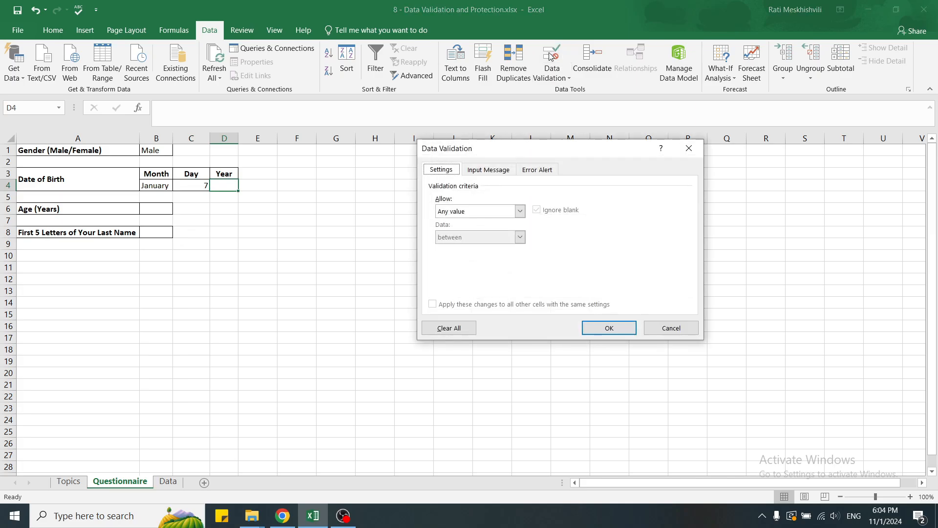
{"action": "left_click", "coordinate": [516, 211]}
{"action": "left_click", "coordinate": [482, 245]}
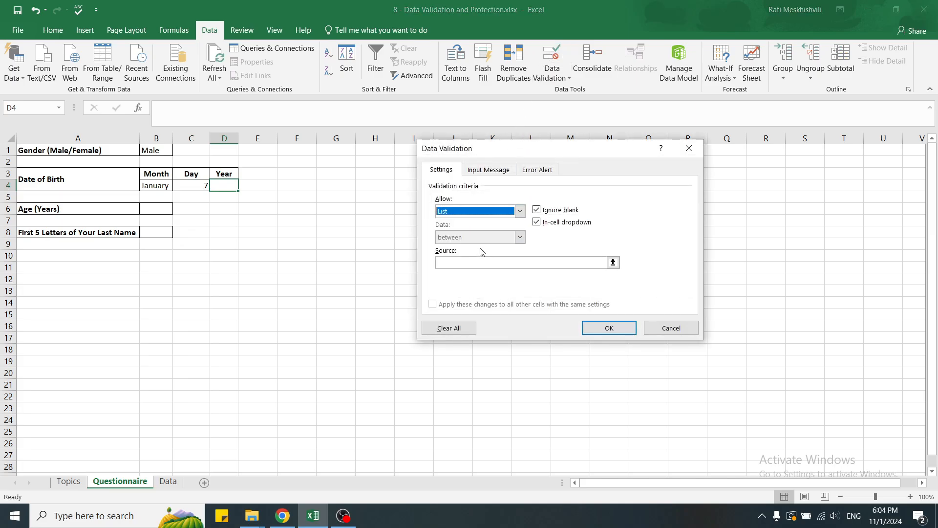
{"action": "left_click", "coordinate": [613, 261]}
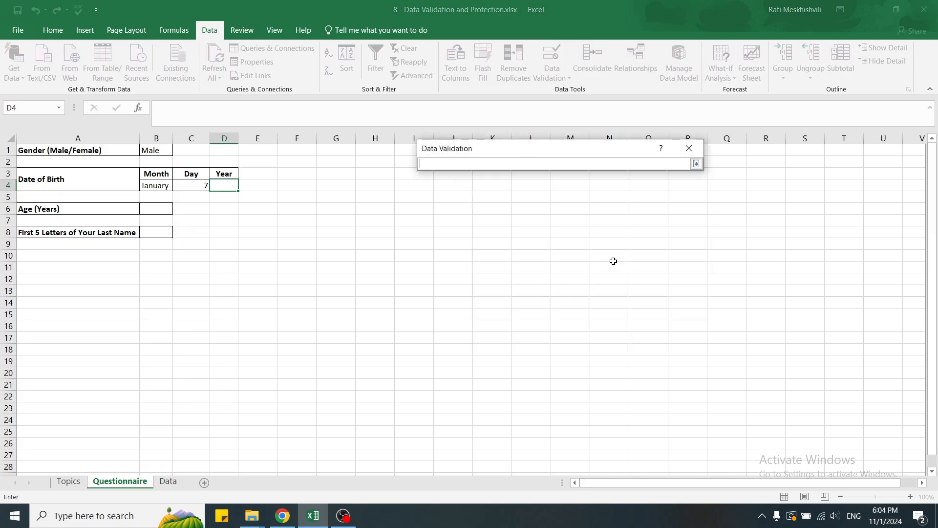
{"action": "left_click", "coordinate": [172, 483]}
{"action": "left_click", "coordinate": [125, 164]}
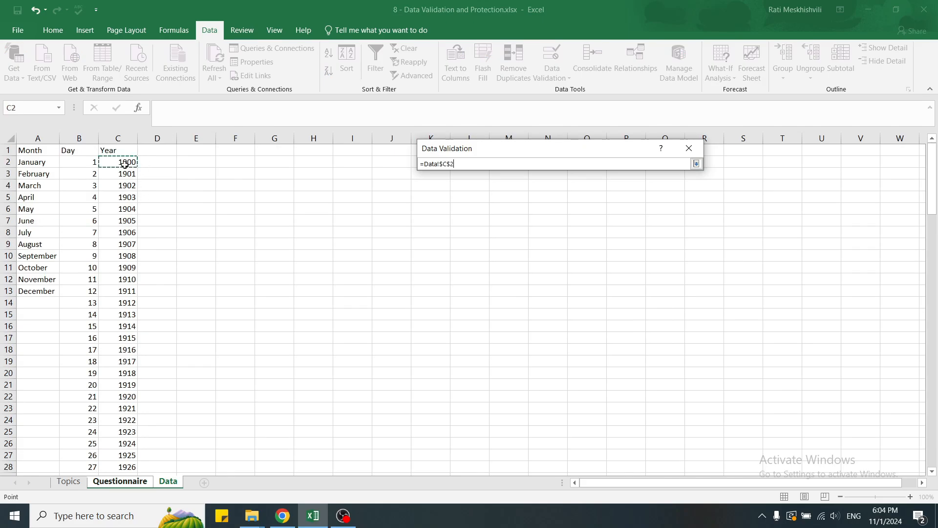
{"action": "key", "text": "ctrl+shift+Down"}
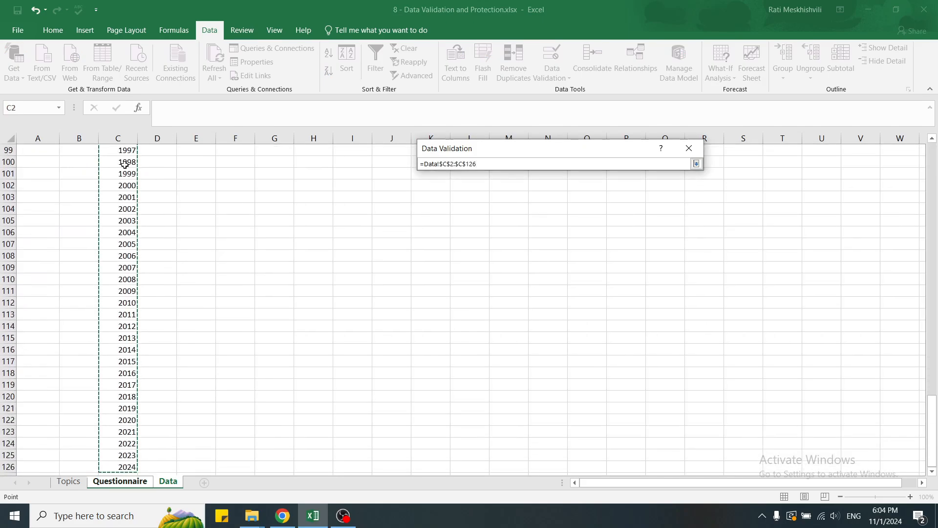
{"action": "key", "text": "Return"}
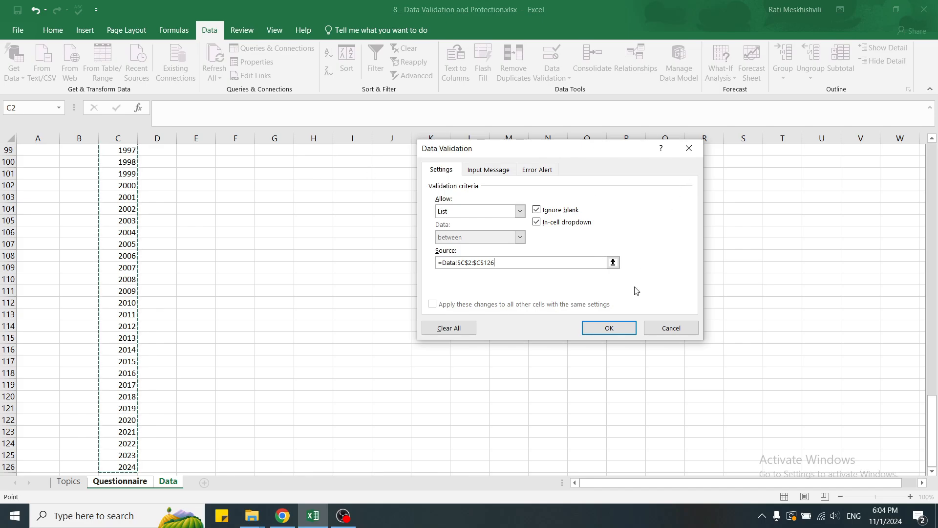
{"action": "left_click", "coordinate": [617, 326]}
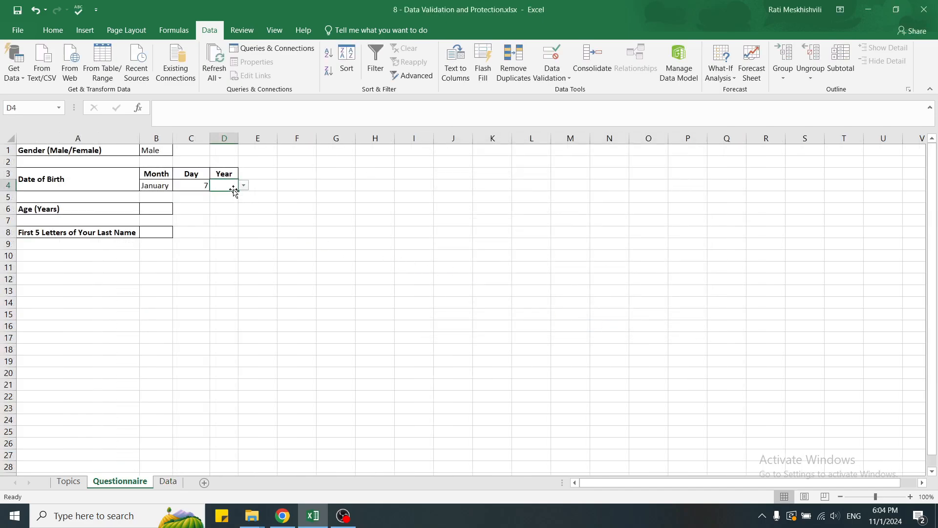
Choose 1990 from the Year dropdown in D4
{"action": "left_click", "coordinate": [243, 185]}
{"action": "left_click_drag", "start_coordinate": [242, 207], "coordinate": [244, 235]}
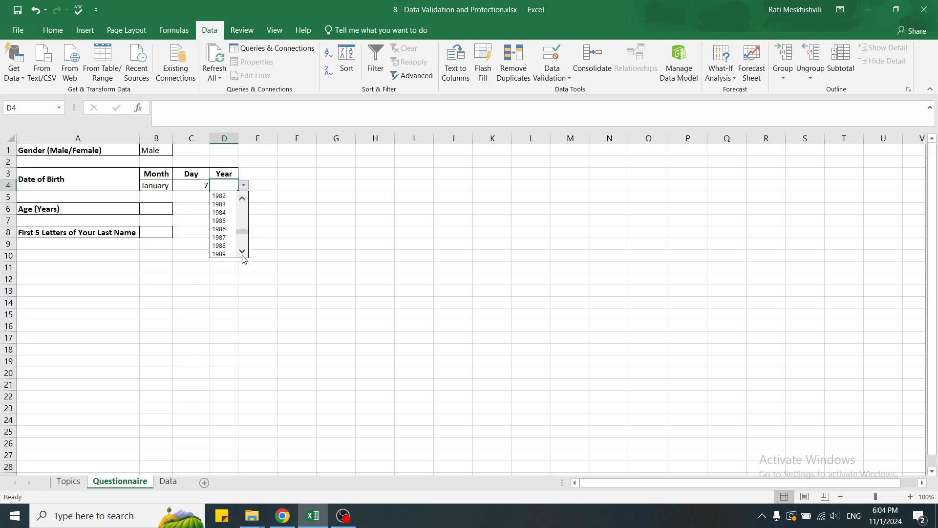
{"action": "left_click", "coordinate": [223, 237]}
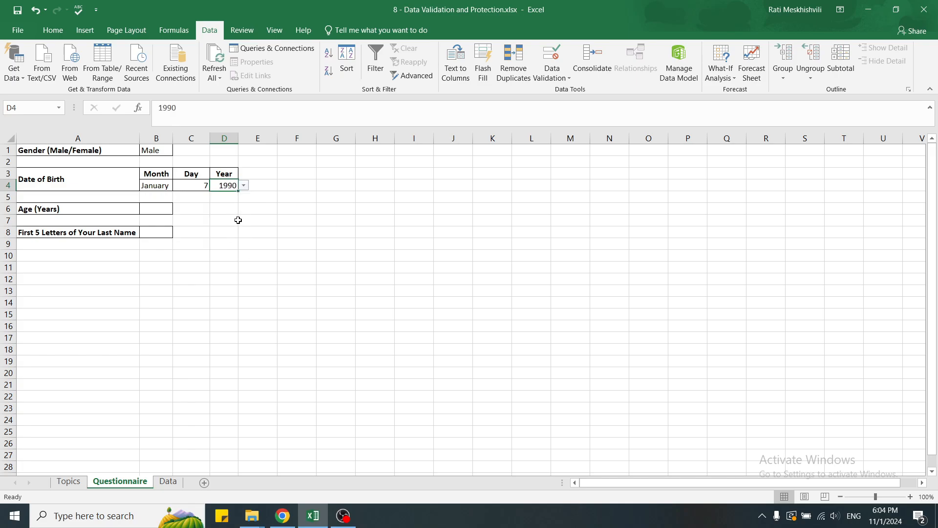
{"action": "left_click", "coordinate": [292, 187]}
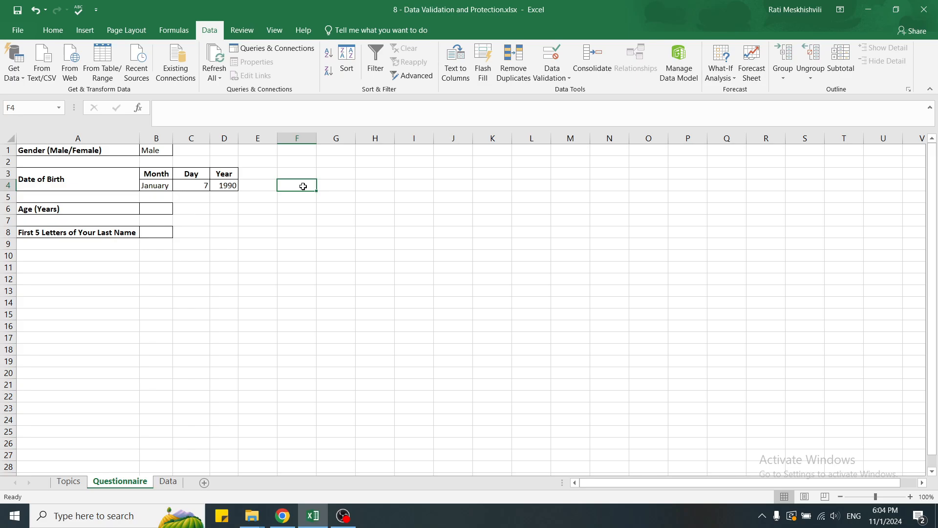
Restrict the Age cell B6 to whole numbers between 1 and 124
{"action": "left_click", "coordinate": [157, 209]}
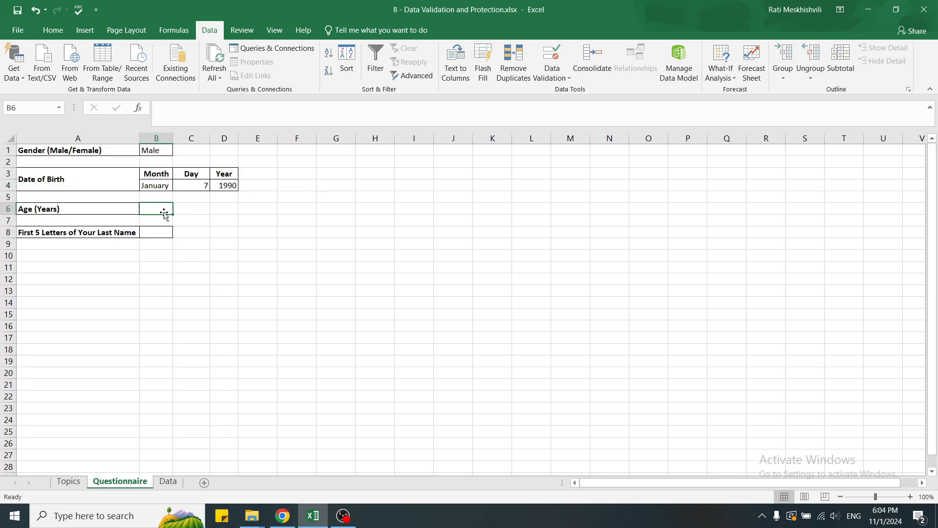
{"action": "left_click", "coordinate": [558, 54]}
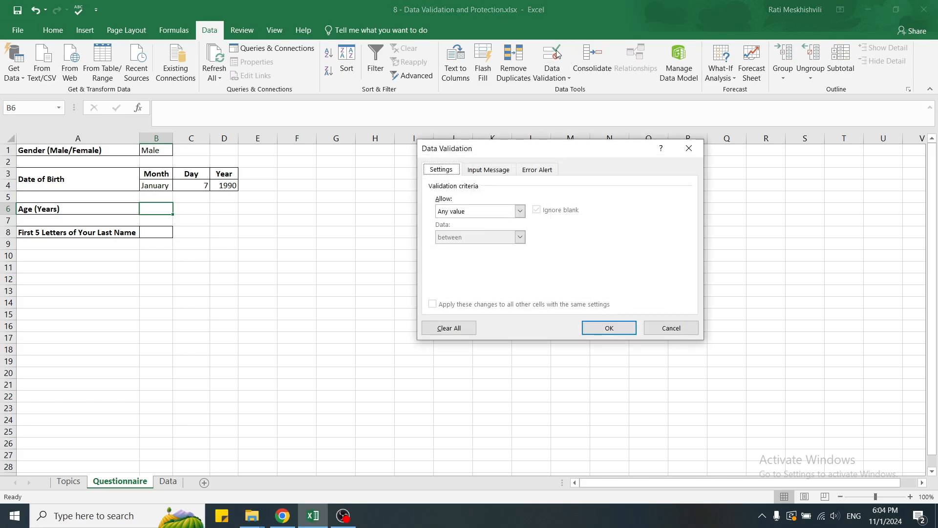
{"action": "left_click", "coordinate": [519, 211]}
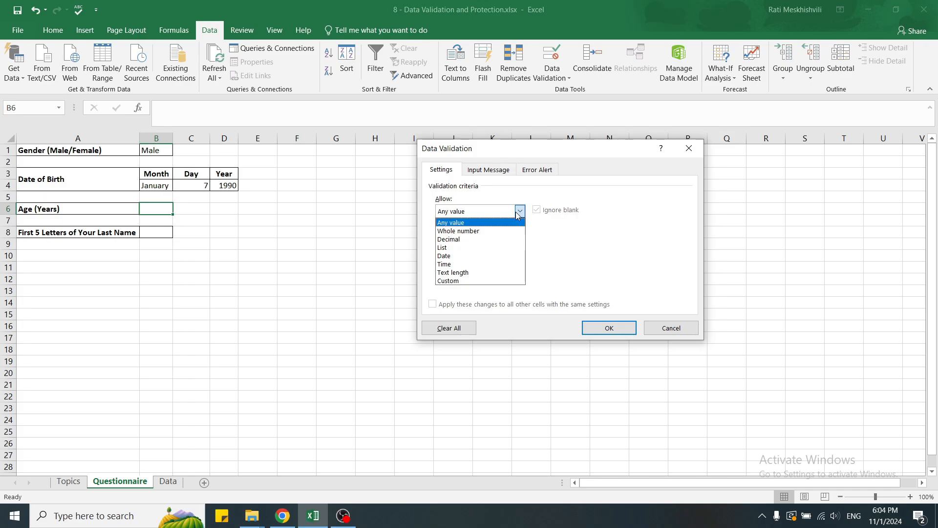
{"action": "left_click", "coordinate": [503, 231]}
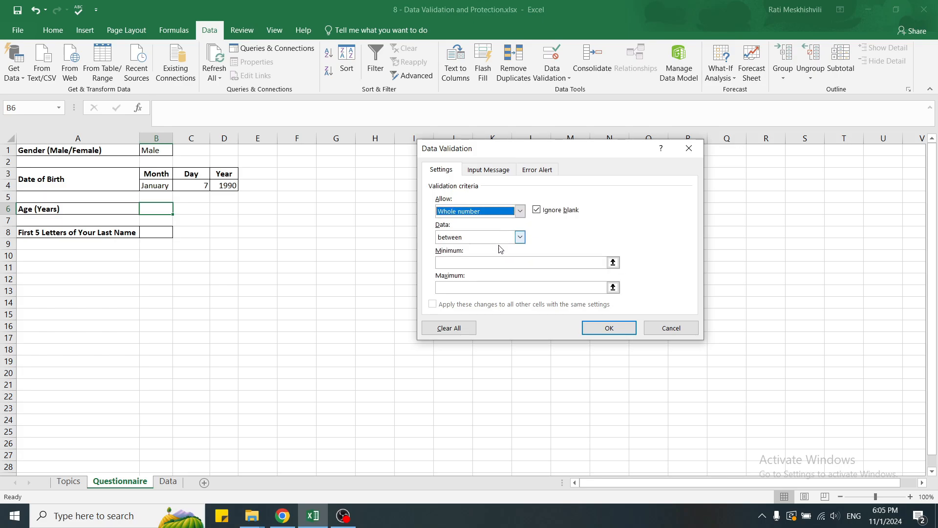
{"action": "left_click", "coordinate": [498, 262]}
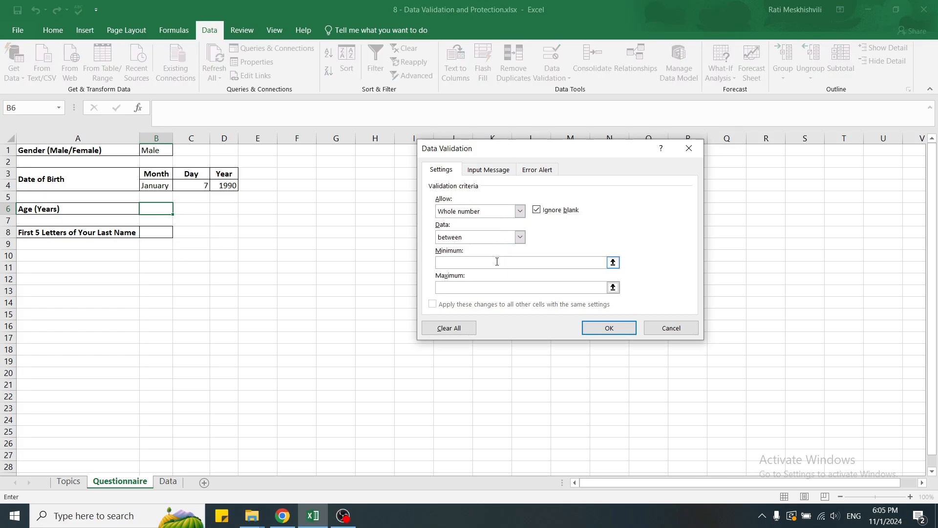
{"action": "type", "text": "1"}
{"action": "left_click", "coordinate": [488, 287]}
{"action": "type", "text": "124"}
Set the error alert 'Please input numbers between 1 and 124 only' and apply the rule
{"action": "left_click", "coordinate": [538, 170]}
{"action": "left_click", "coordinate": [616, 271]}
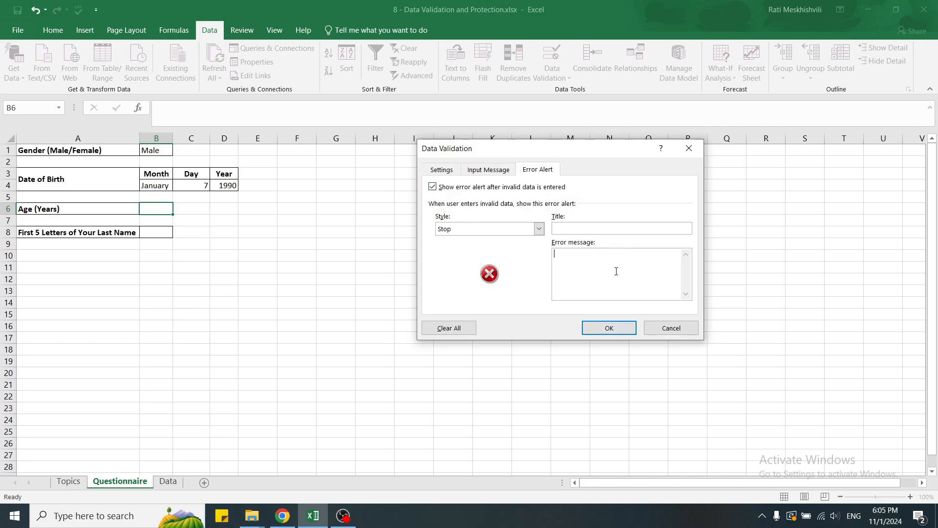
{"action": "type", "text": "Please input numbers between 1 and 124 only"}
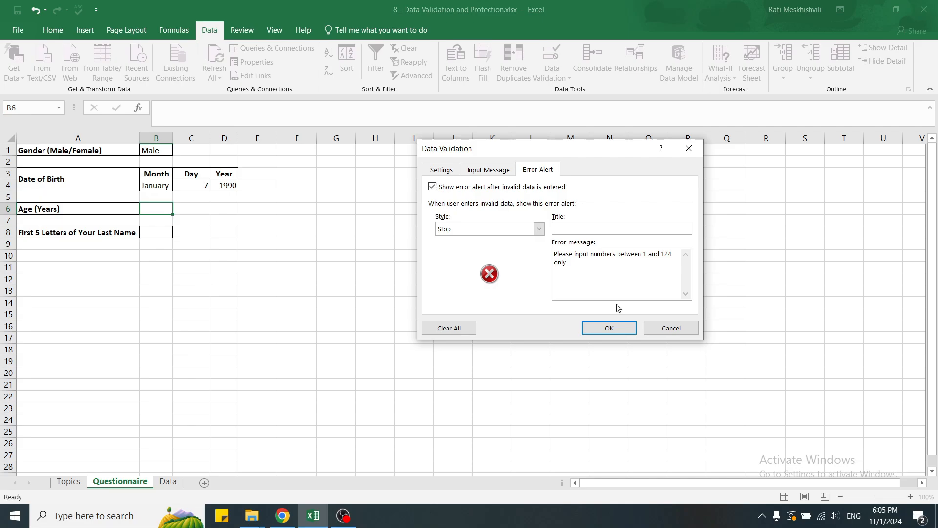
{"action": "left_click", "coordinate": [606, 327]}
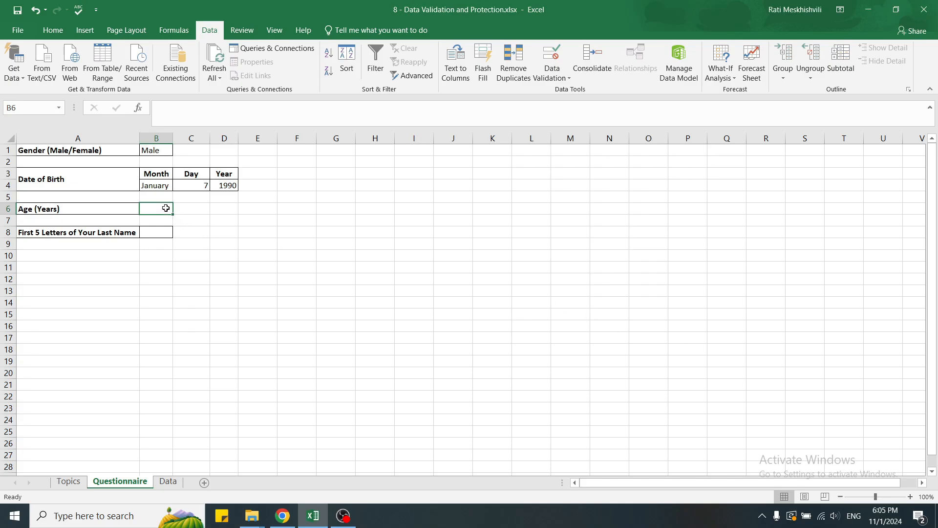
Check that 800 is rejected in B6, enter age 100 instead, and select cell B8
{"action": "type", "text": "800"}
{"action": "key", "text": "Return"}
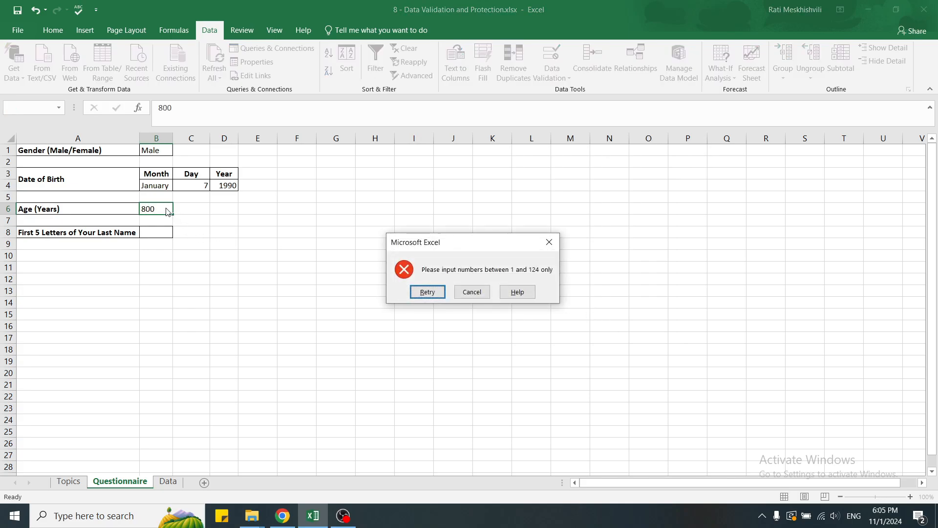
{"action": "key", "text": "Return"}
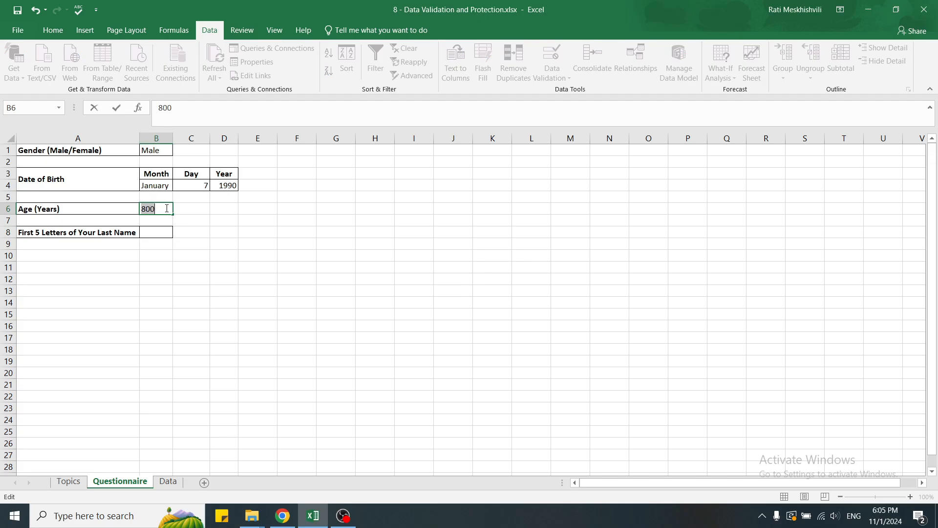
{"action": "type", "text": "100"}
{"action": "key", "text": "Return"}
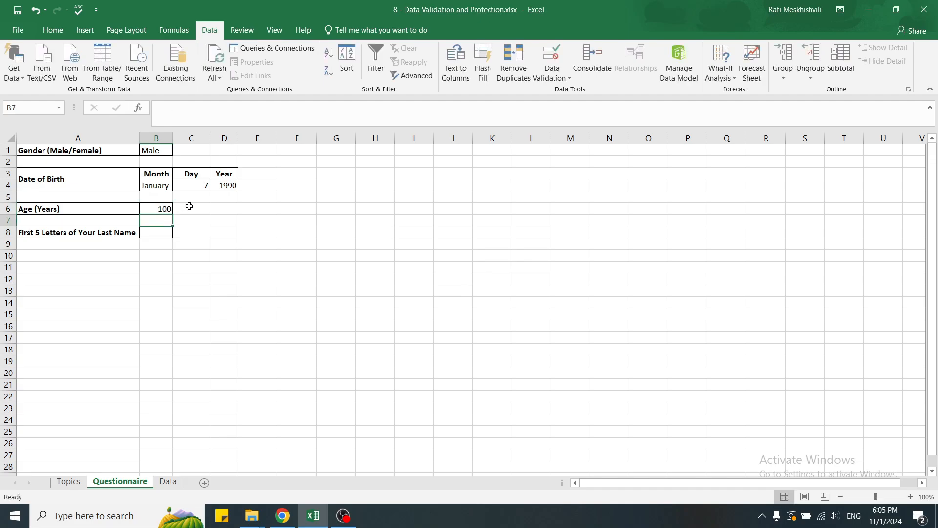
{"action": "left_click", "coordinate": [189, 206]}
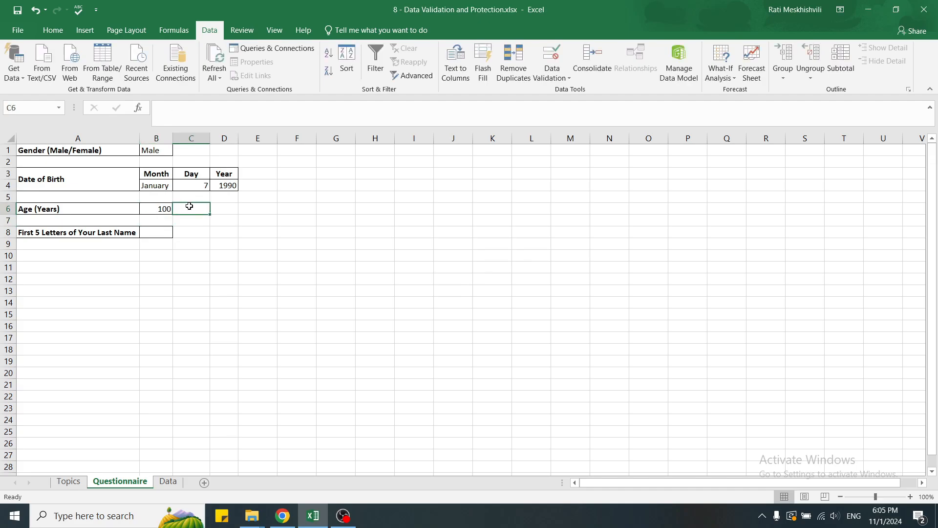
{"action": "left_click", "coordinate": [159, 231]}
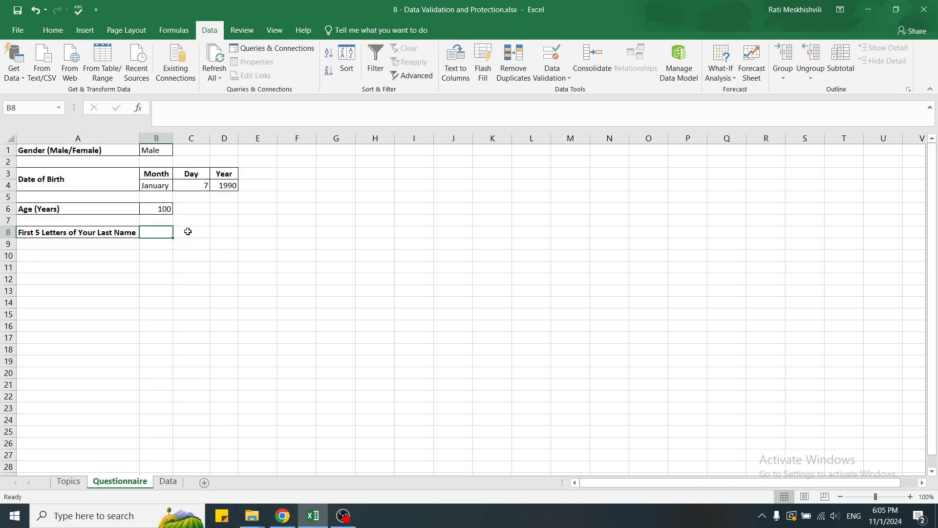
Set B8's validation to allow text length between 2 and 5 characters
{"action": "left_click", "coordinate": [558, 57]}
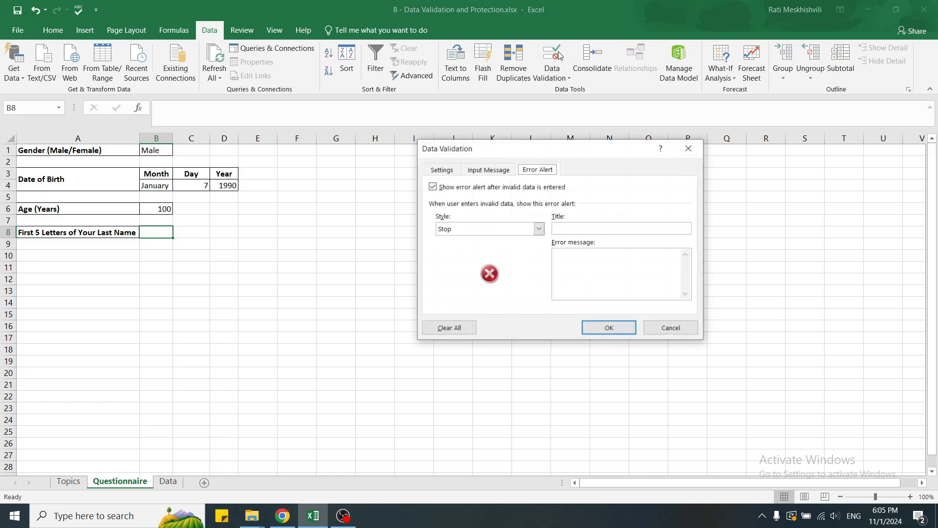
{"action": "left_click", "coordinate": [440, 171]}
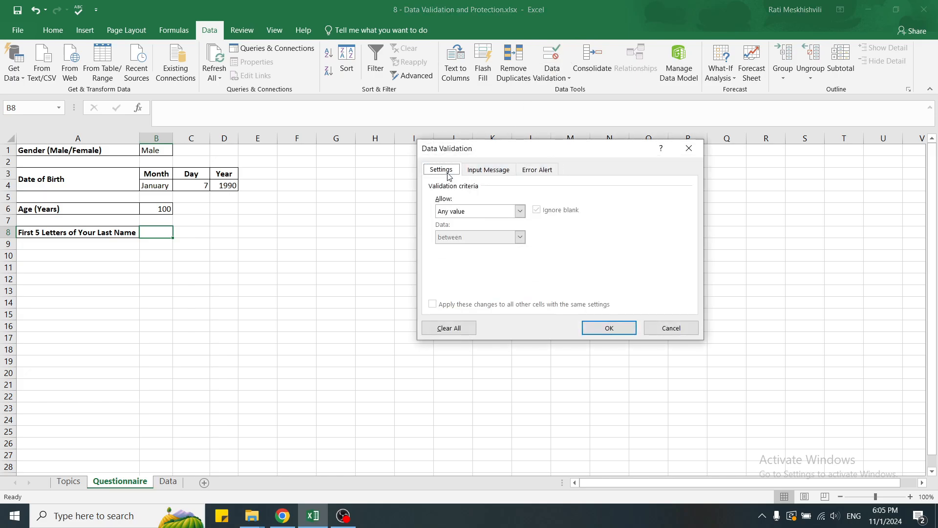
{"action": "left_click", "coordinate": [520, 212]}
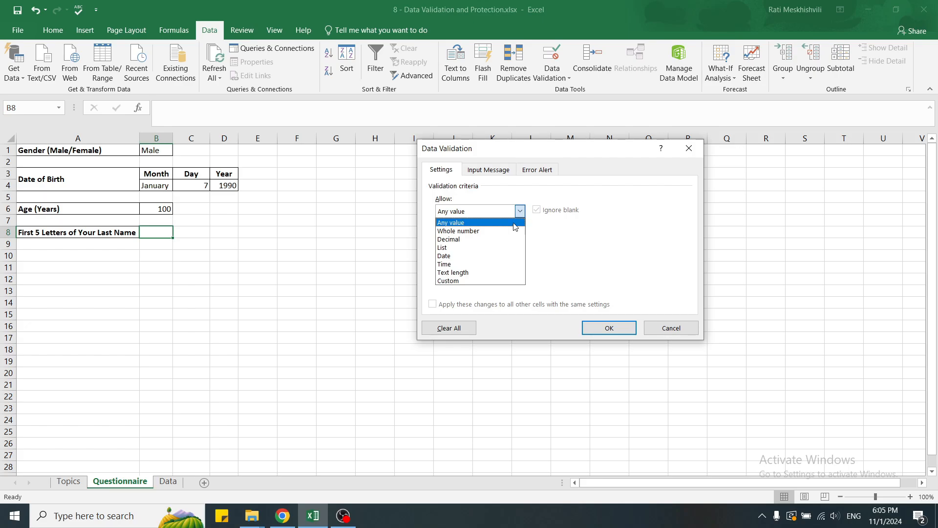
{"action": "left_click", "coordinate": [513, 272]}
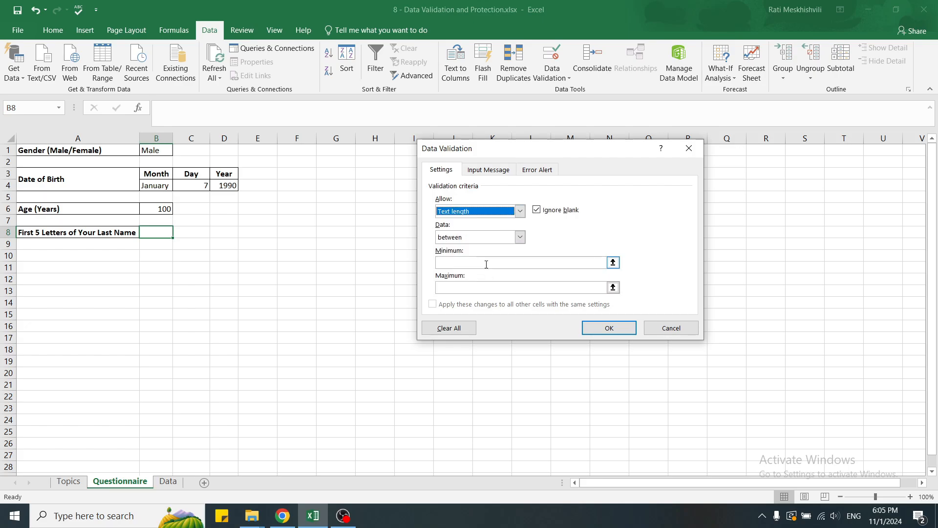
{"action": "left_click", "coordinate": [487, 264]}
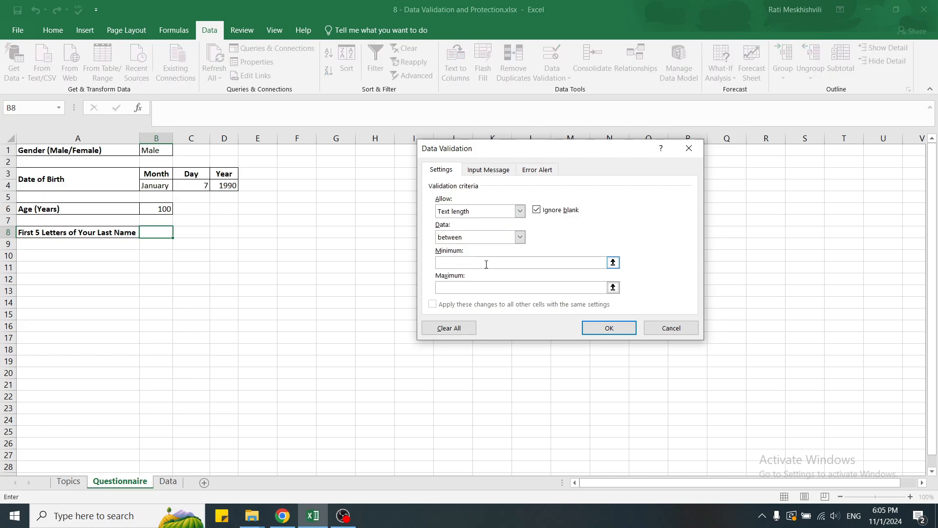
{"action": "type", "text": "2"}
{"action": "left_click", "coordinate": [471, 285]}
{"action": "type", "text": "5"}
Add an error alert message explaining the last-name length rule and apply the validation
{"action": "left_click", "coordinate": [537, 170]}
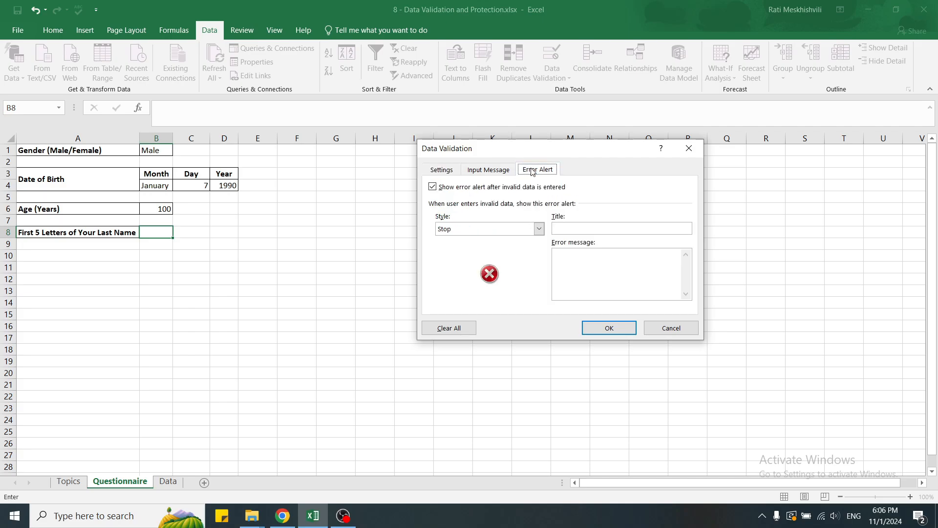
{"action": "left_click", "coordinate": [608, 260]}
{"action": "type", "text": "Please input firs"}
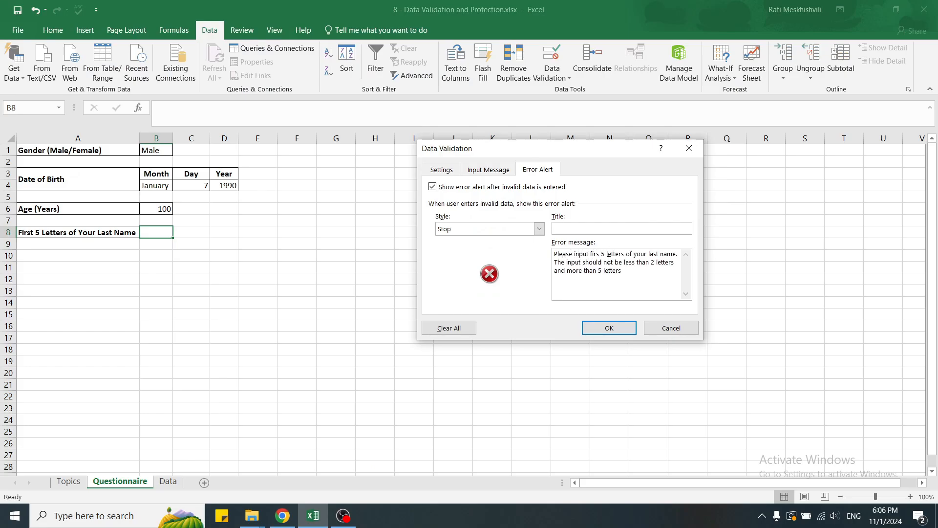
{"action": "left_click", "coordinate": [607, 327]}
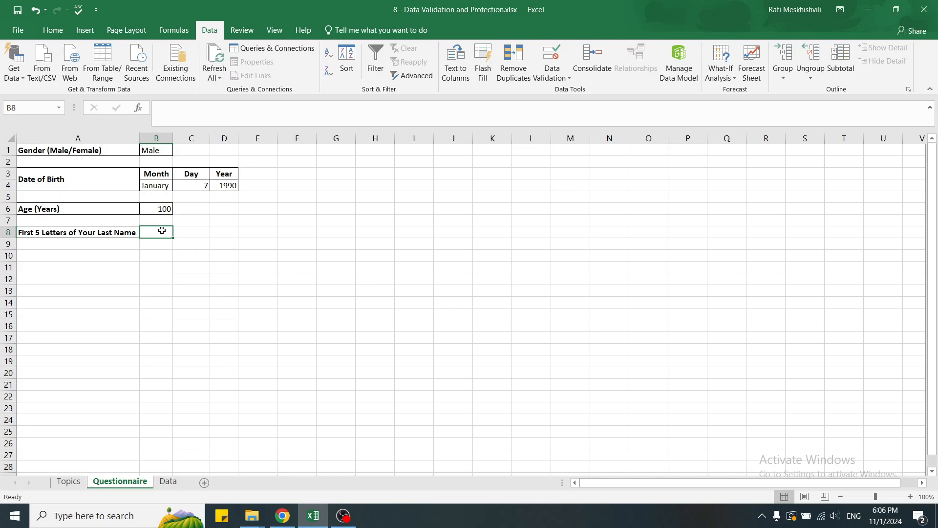
Test B8: 'adkfss' and 'a' are rejected, then 'qwer' is entered and accepted
{"action": "type", "text": "adkfss"}
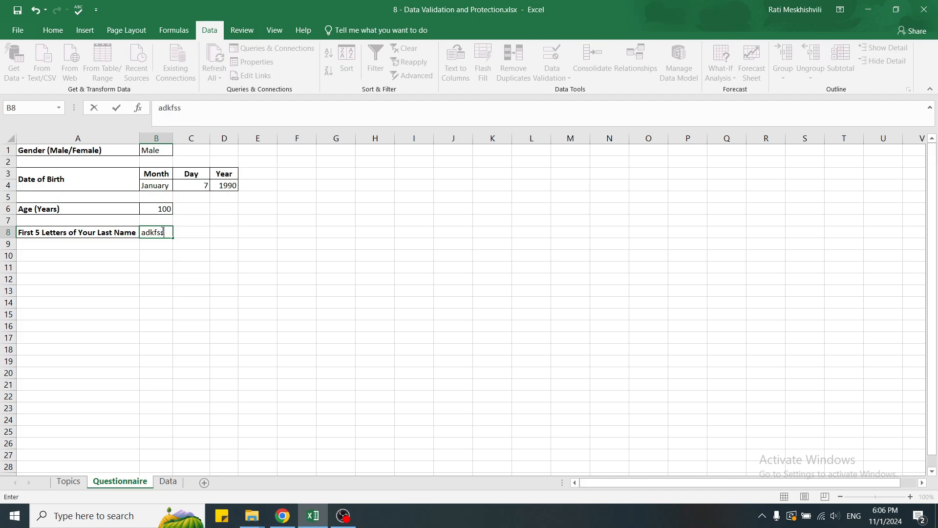
{"action": "key", "text": "Return"}
{"action": "key", "text": "Return"}
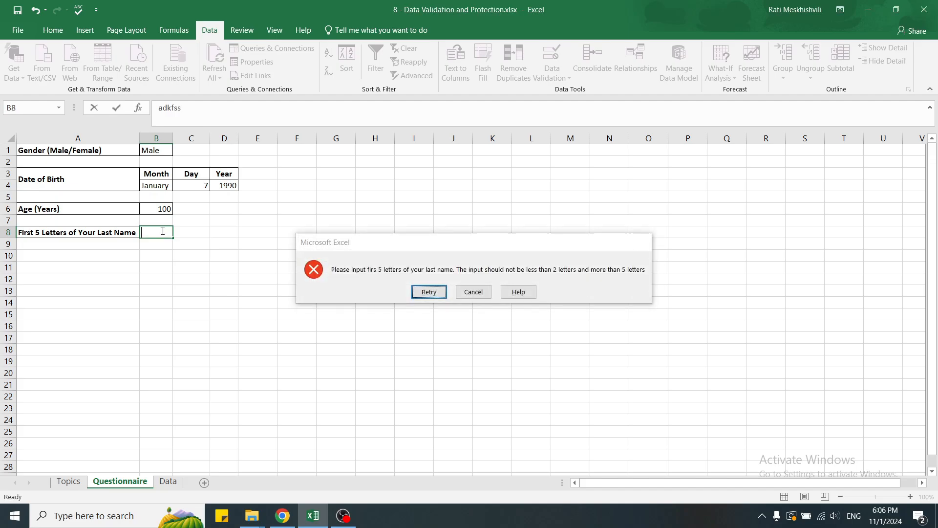
{"action": "type", "text": "a"}
{"action": "key", "text": "Return"}
{"action": "key", "text": "Return"}
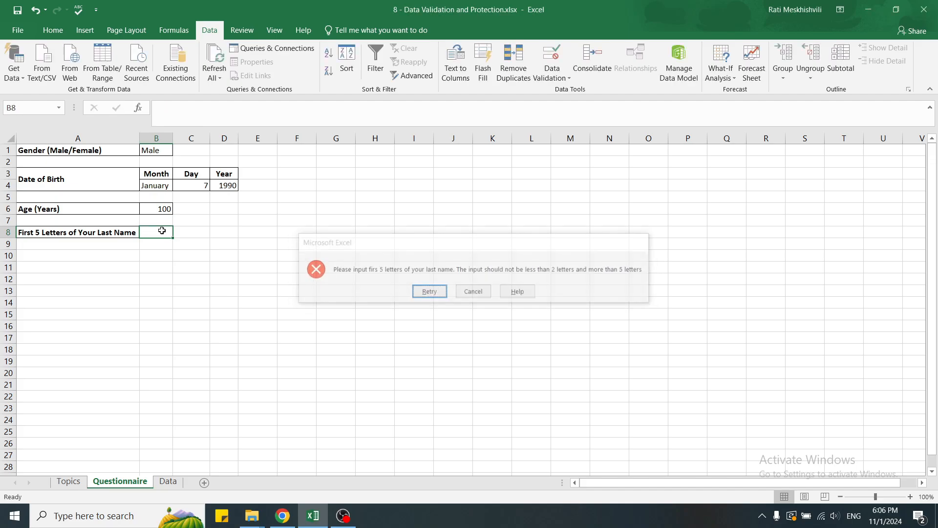
{"action": "type", "text": "qwer"}
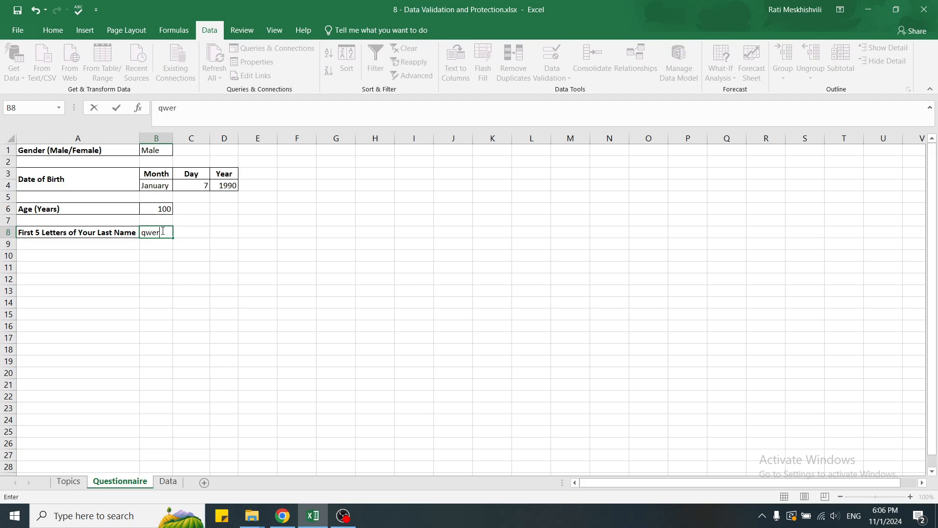
{"action": "key", "text": "Return"}
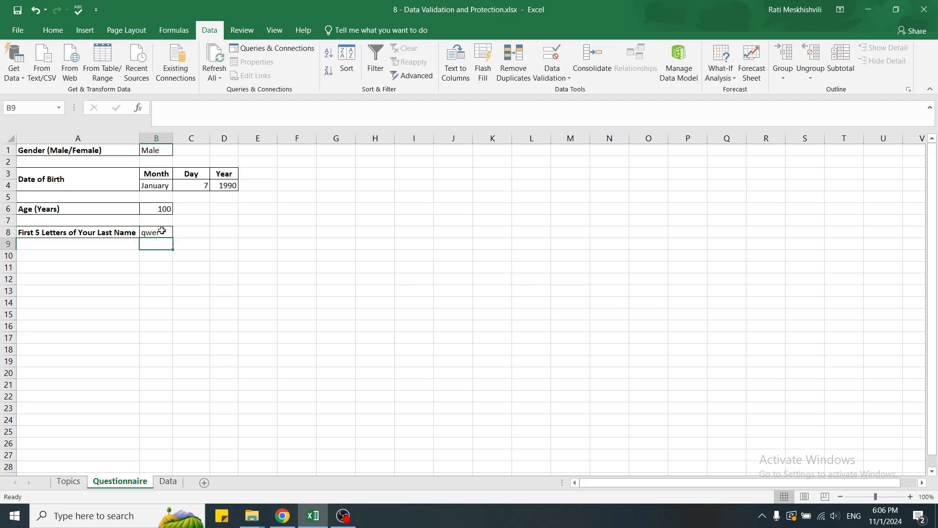
{"action": "left_click", "coordinate": [52, 30]}
Protect the Questionnaire sheet via Review > Protect Sheet, entering and confirming a password
{"action": "left_click", "coordinate": [243, 31]}
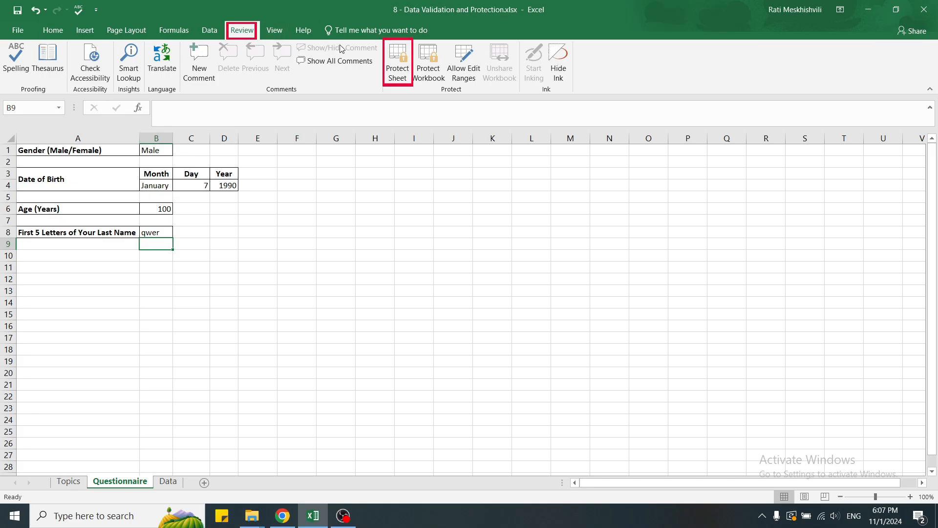
{"action": "left_click", "coordinate": [399, 62]}
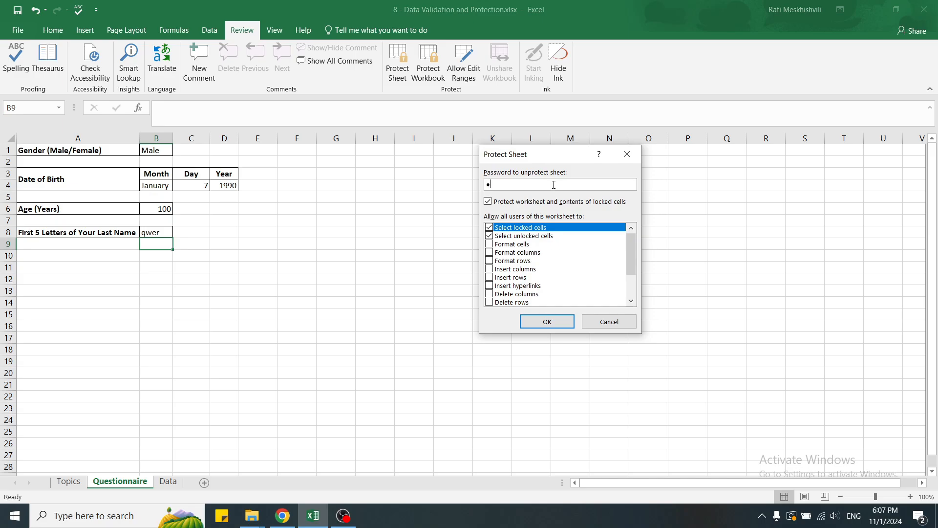
{"action": "type", "text": "23"}
{"action": "left_click", "coordinate": [542, 321]}
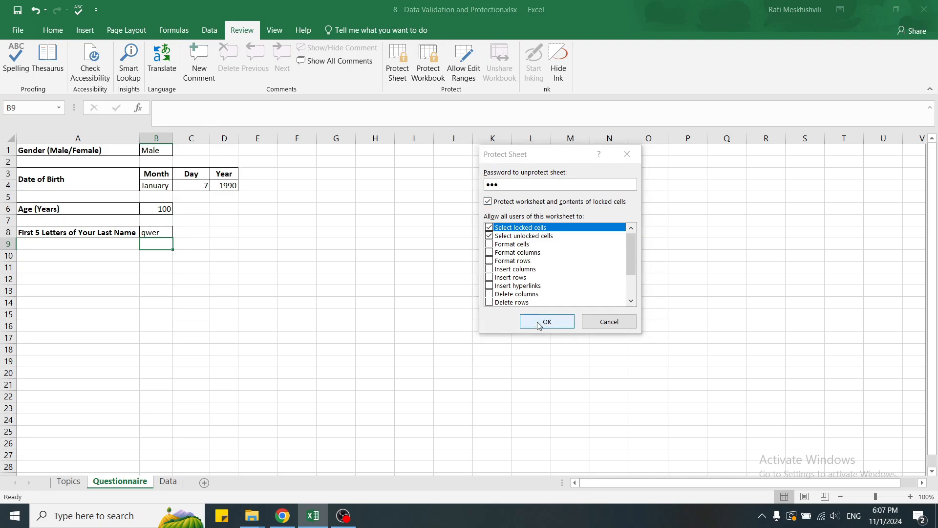
{"action": "type", "text": "123"}
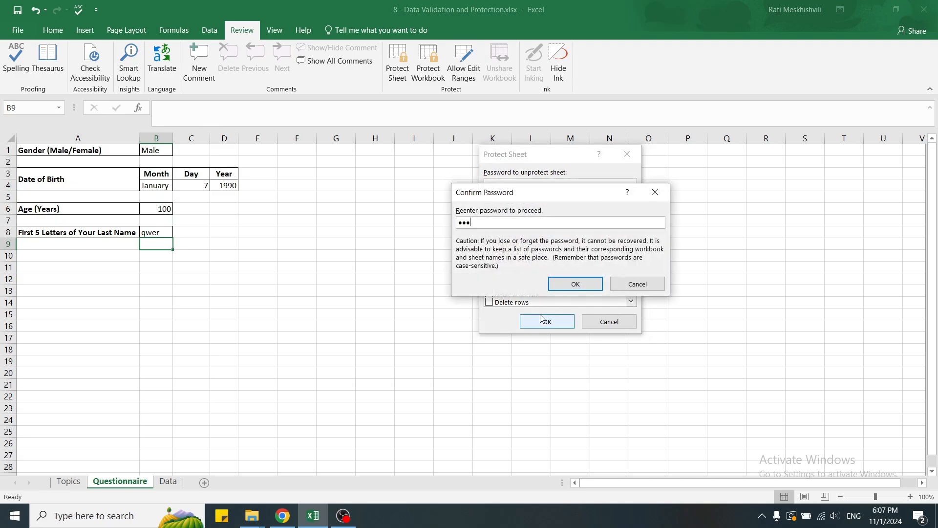
{"action": "left_click", "coordinate": [560, 282]}
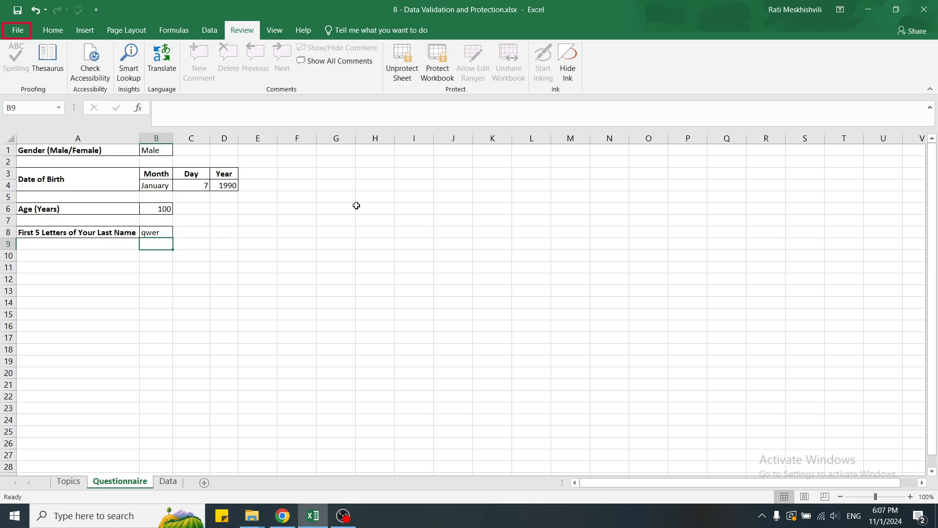
Use File > Info > Protect Workbook > Encrypt with Password, entering and confirming a password
{"action": "left_click", "coordinate": [25, 31]}
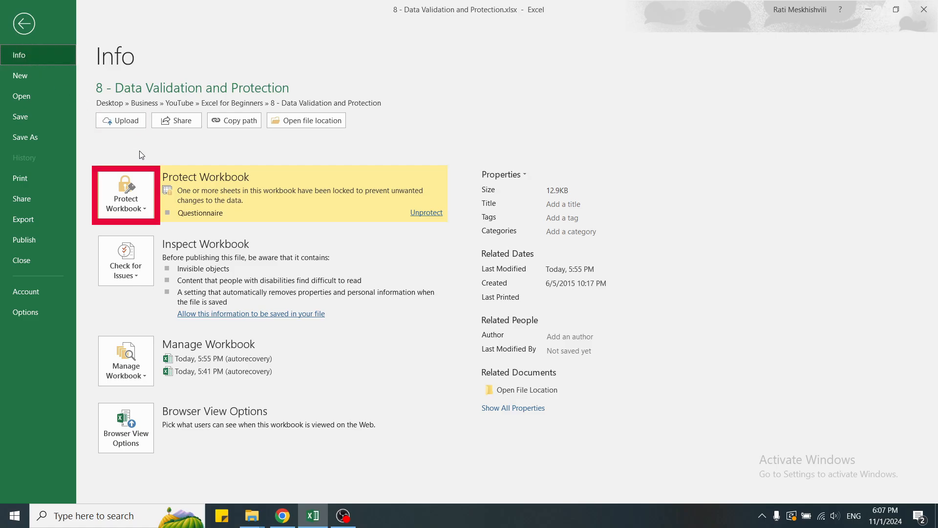
{"action": "left_click", "coordinate": [142, 204]}
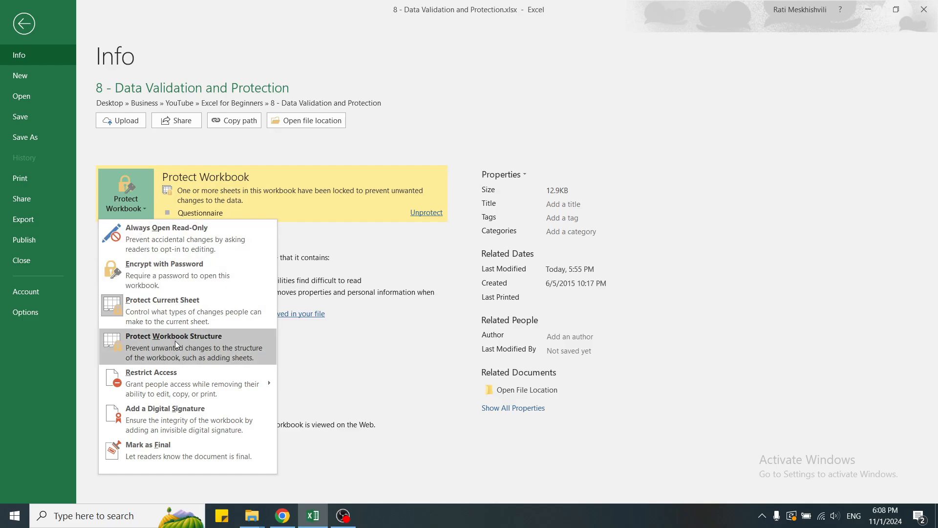
{"action": "left_click", "coordinate": [180, 270]}
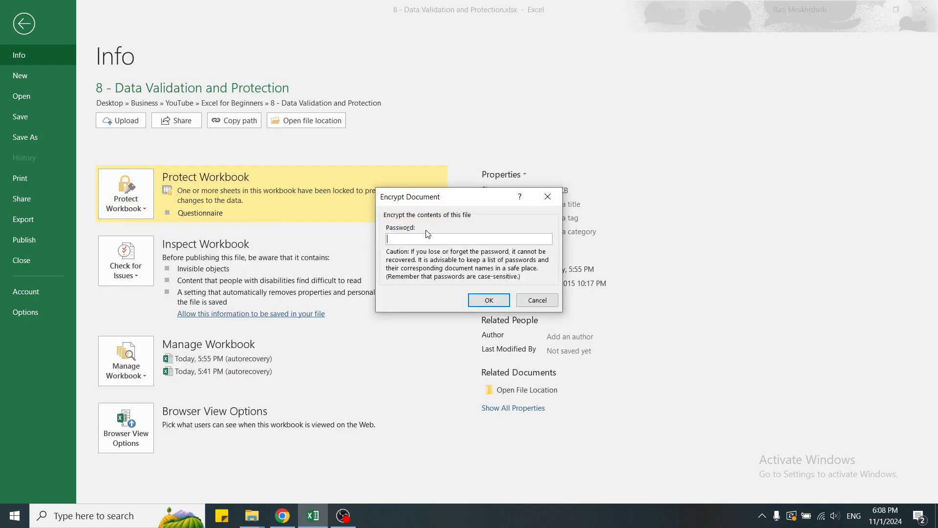
{"action": "type", "text": "123"}
{"action": "key", "text": "Return"}
{"action": "type", "text": "123"}
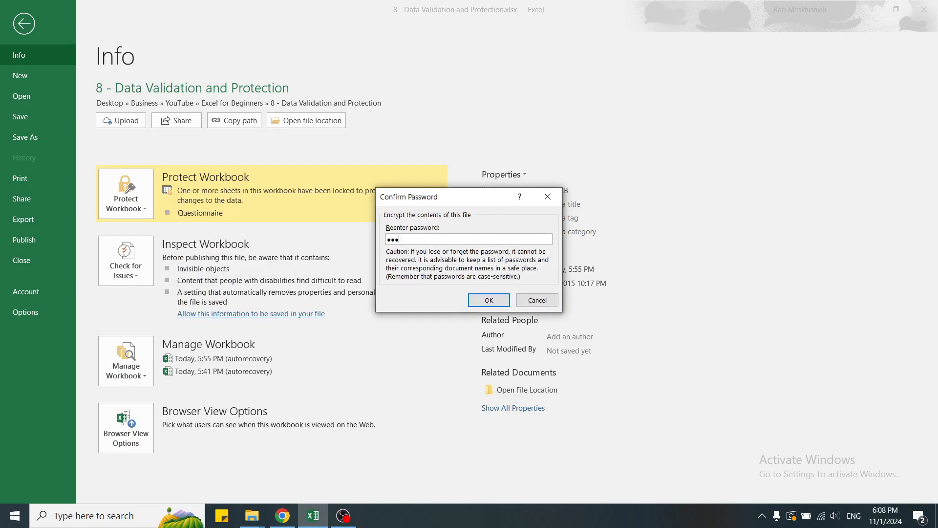
{"action": "key", "text": "Return"}
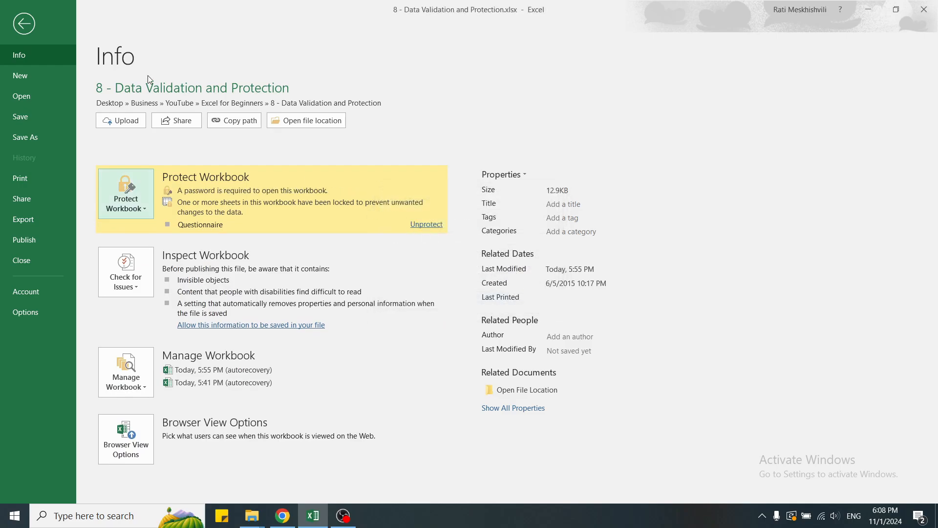
Return to the worksheet, then reopen File > Info to review the Protect Workbook options
{"action": "left_click", "coordinate": [26, 25]}
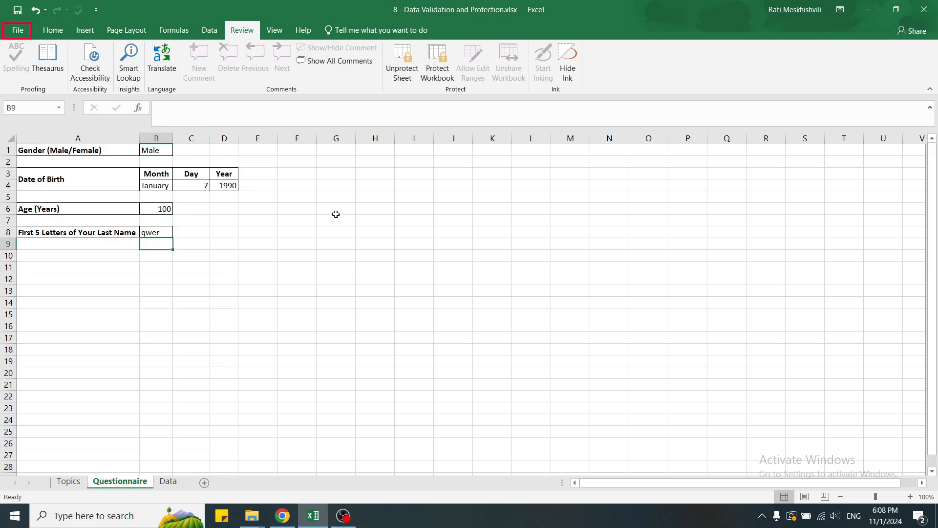
{"action": "left_click", "coordinate": [19, 32]}
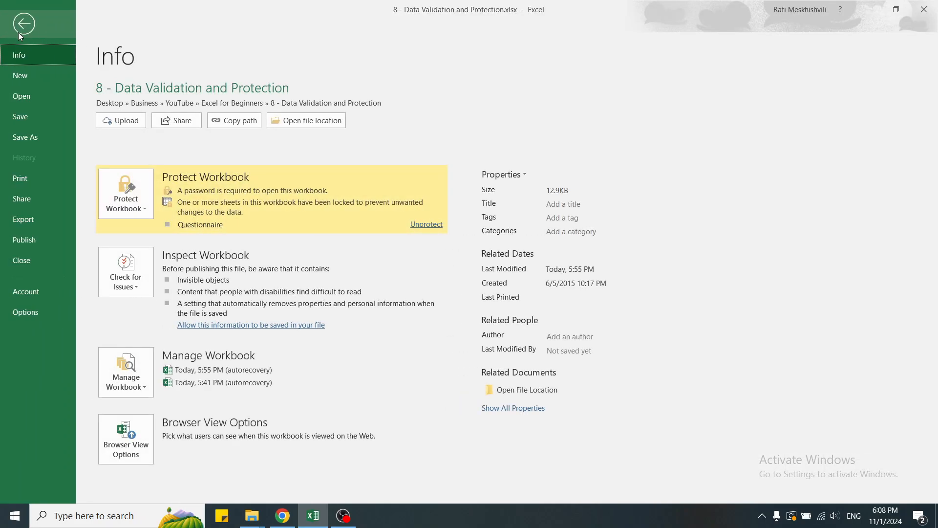
{"action": "left_click", "coordinate": [139, 202]}
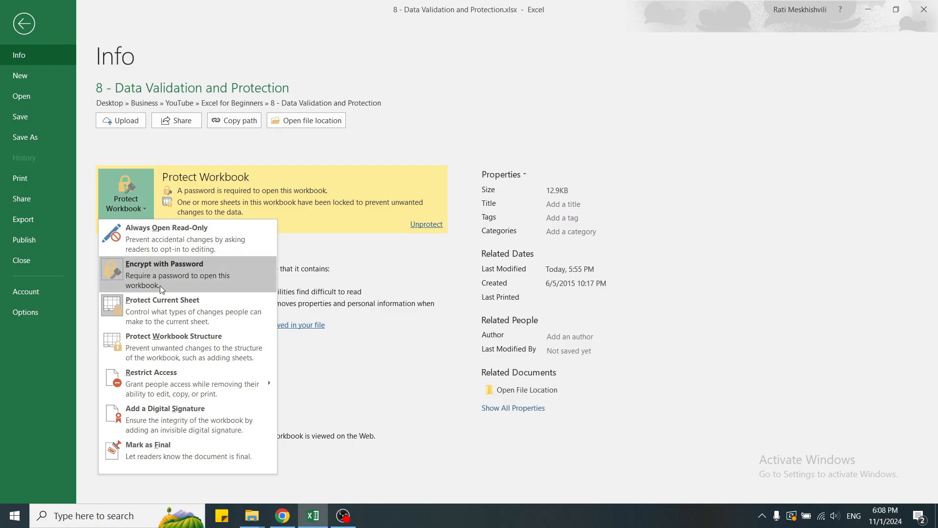
{"action": "mouse_move", "coordinate": [221, 389]}
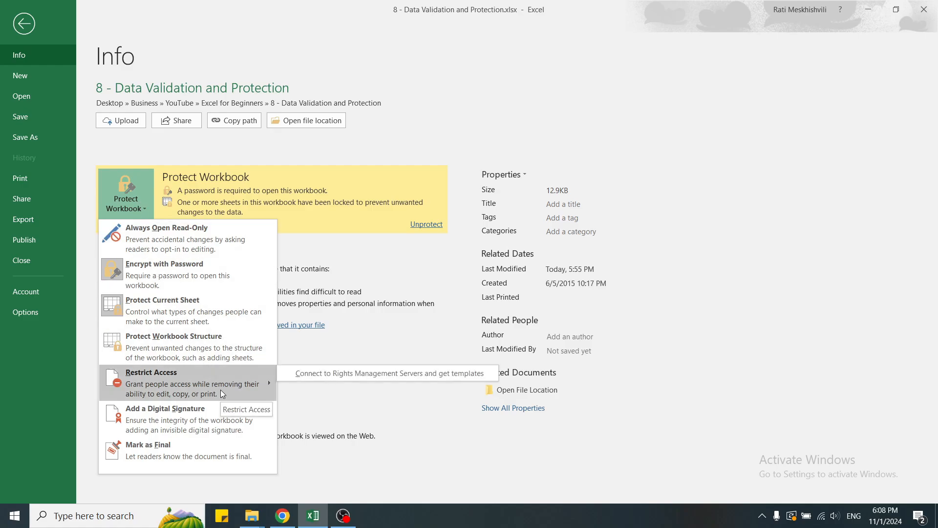